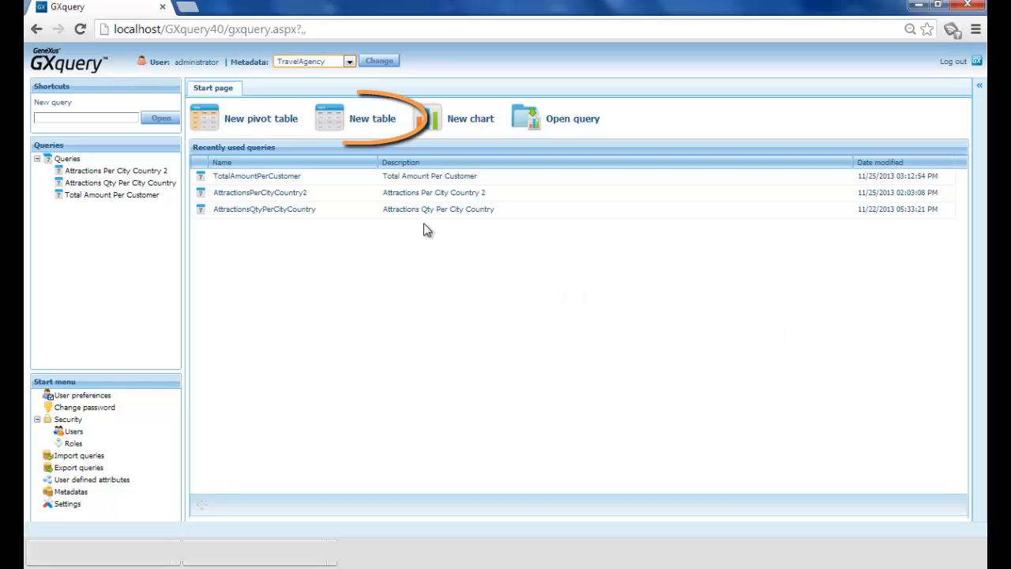
Step: Create a new table query named AttractionsDetail with the description Attractions Detail in the Queries folder
click(376, 122)
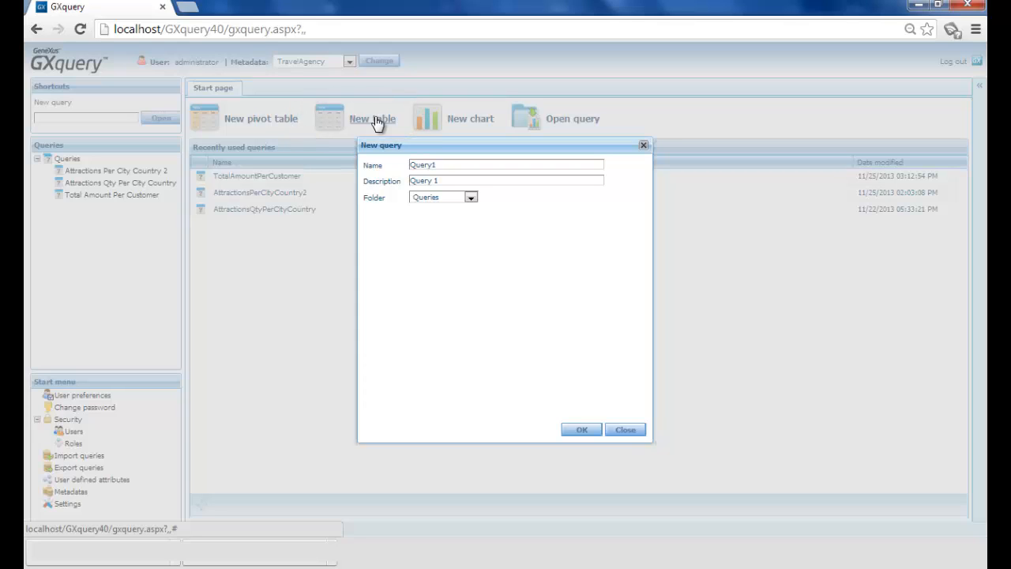
triple_click(458, 165)
text(AttractionsDetail)
key(Tab)
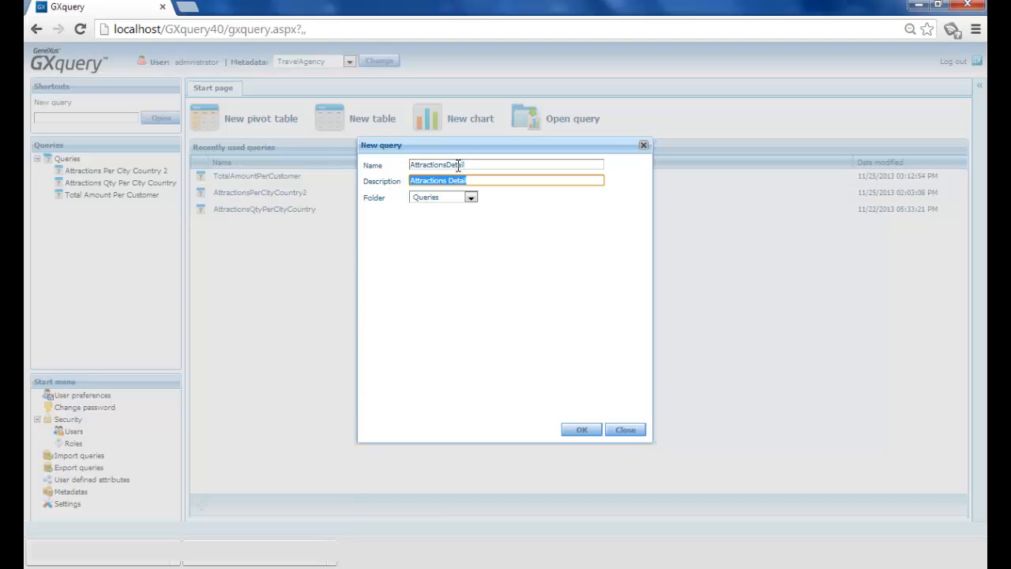
click(584, 430)
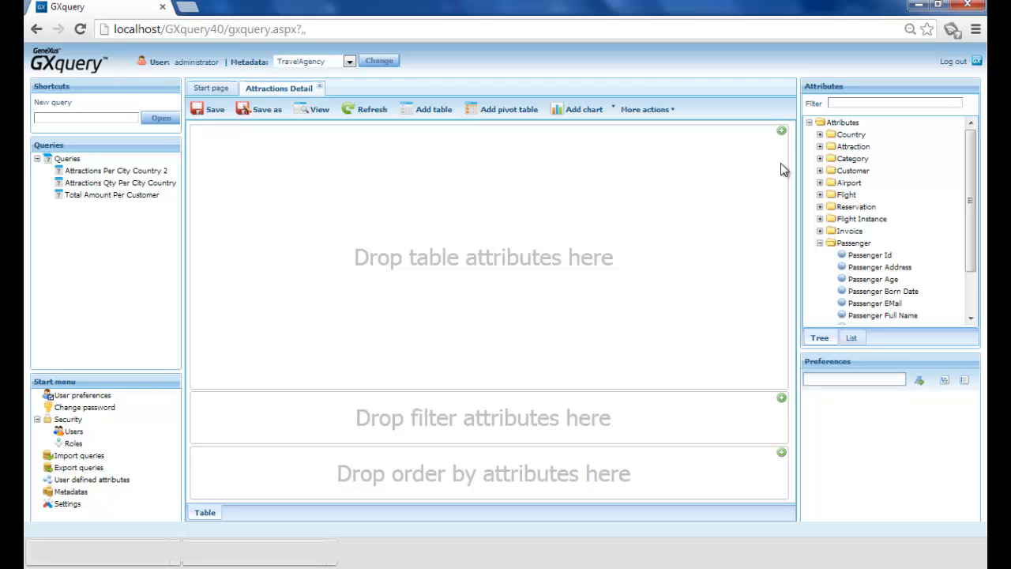
Step: Add Country Name, City Name, Category Name and Attraction Name from the Attraction folder as table attributes, in that order
click(819, 146)
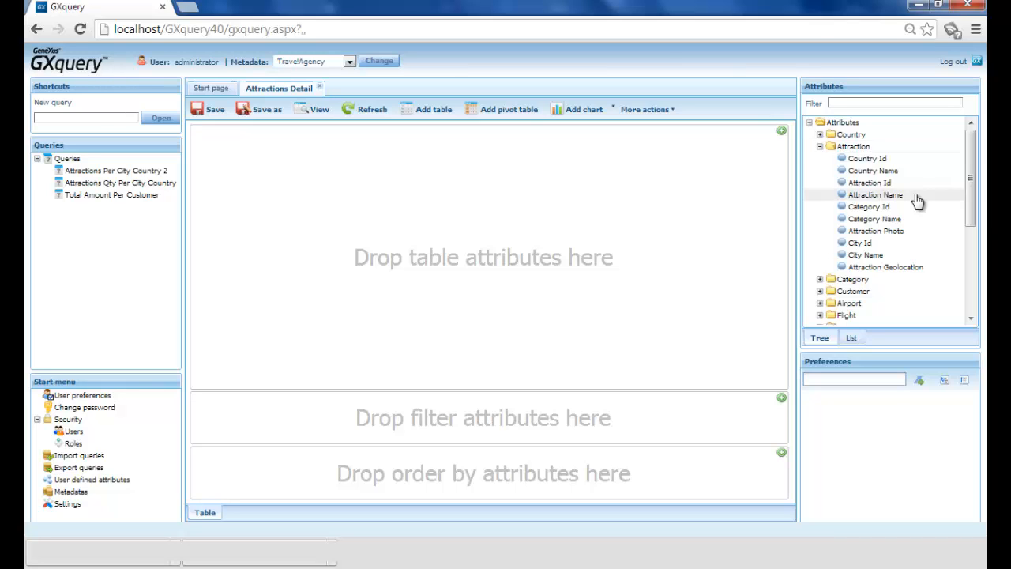
drag(879, 171, 600, 193)
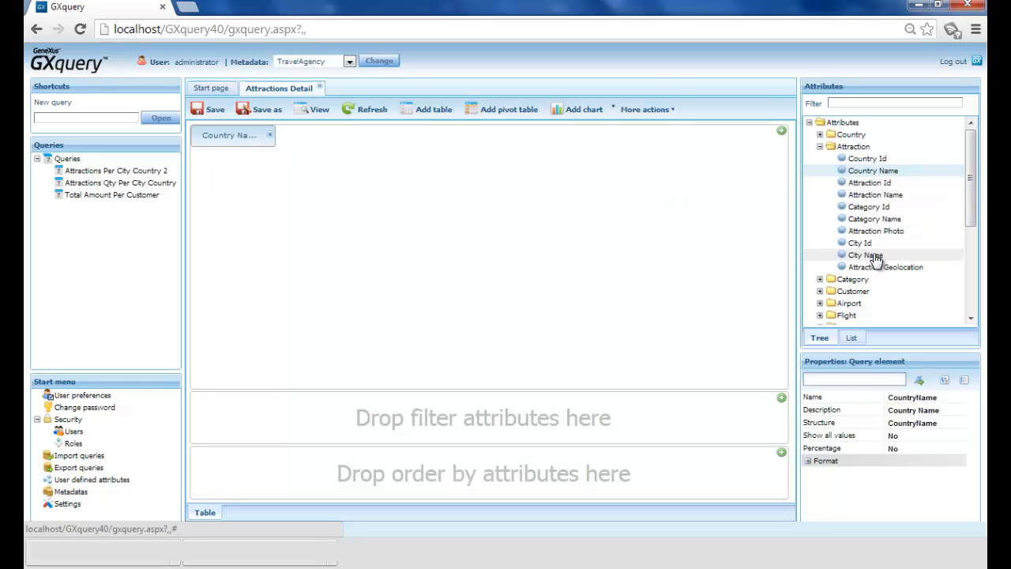
drag(867, 256, 608, 203)
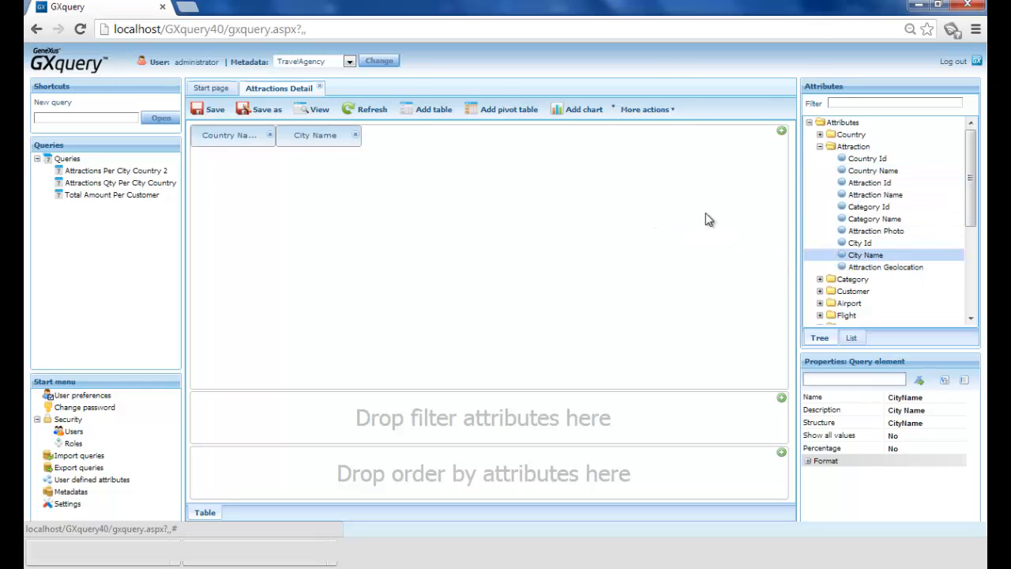
drag(869, 219, 703, 210)
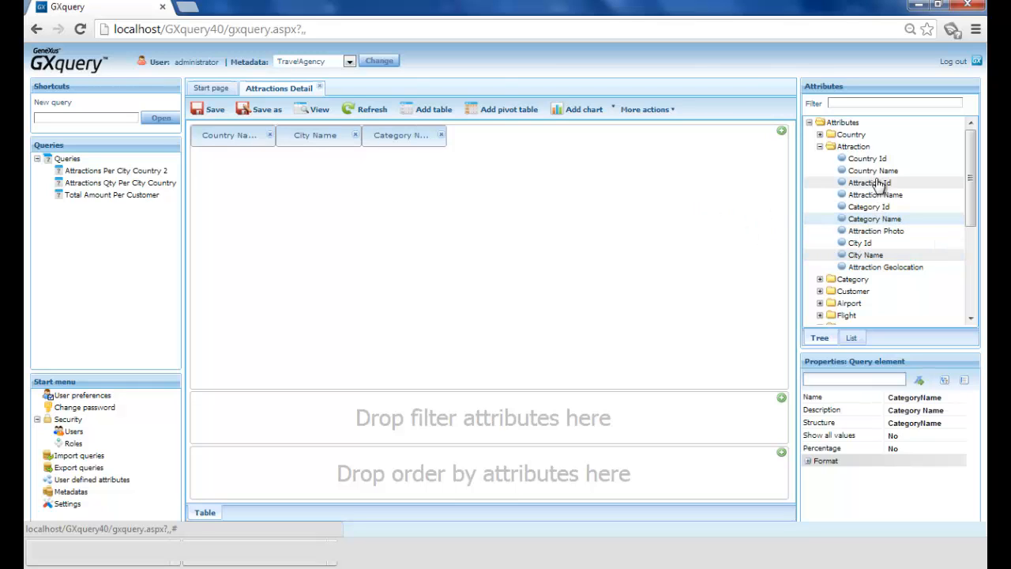
drag(898, 199, 637, 177)
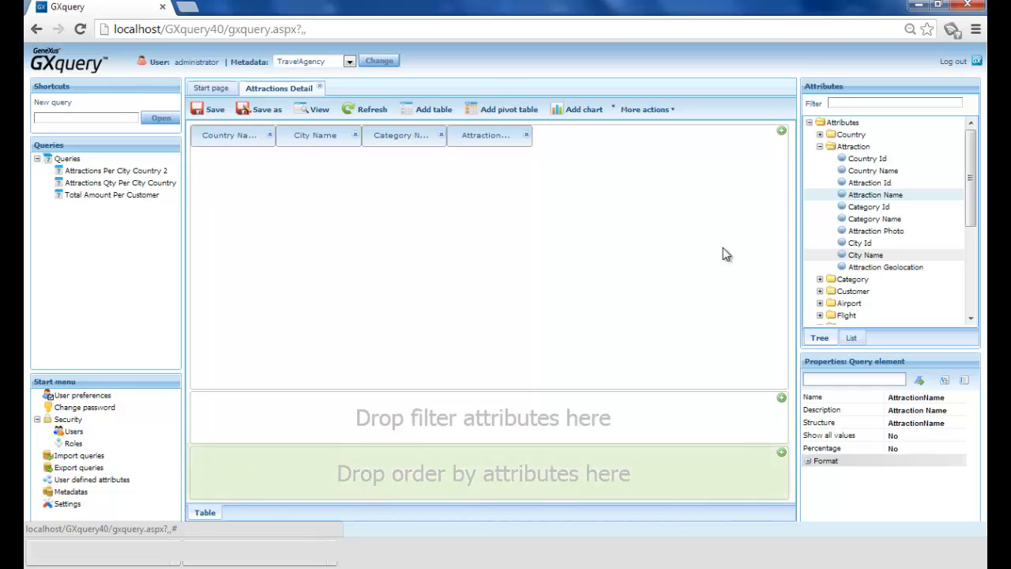
Step: Add Country Name as the order by attribute and run the query to view its results
drag(866, 171, 506, 468)
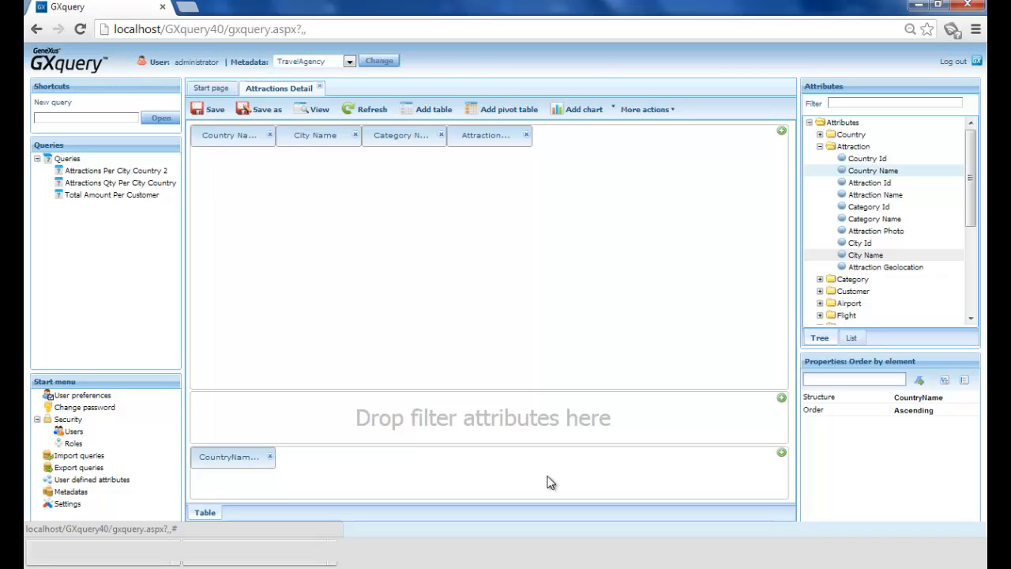
click(313, 116)
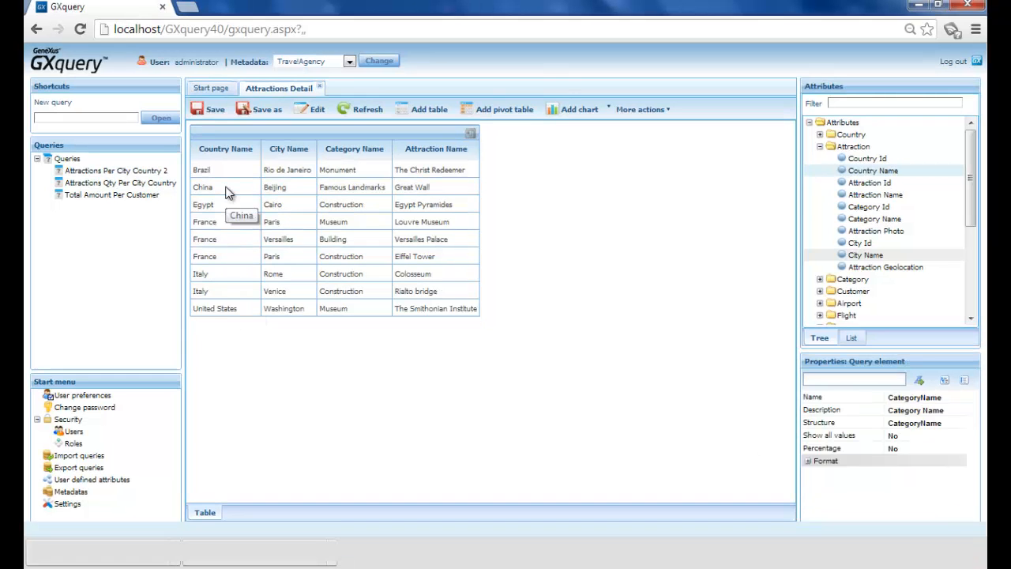
Step: Change the description of the Country Name column to Country
click(228, 193)
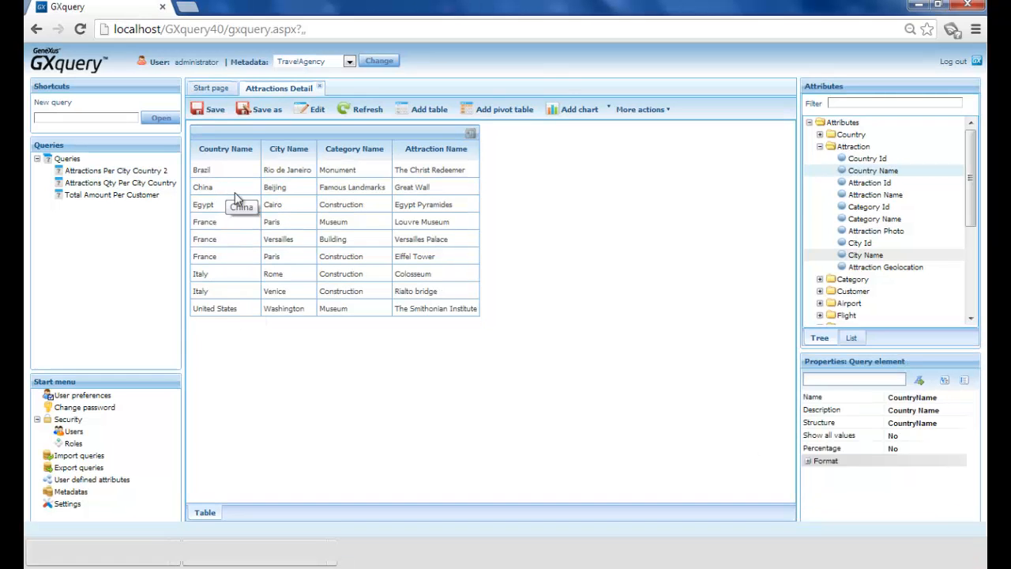
click(925, 409)
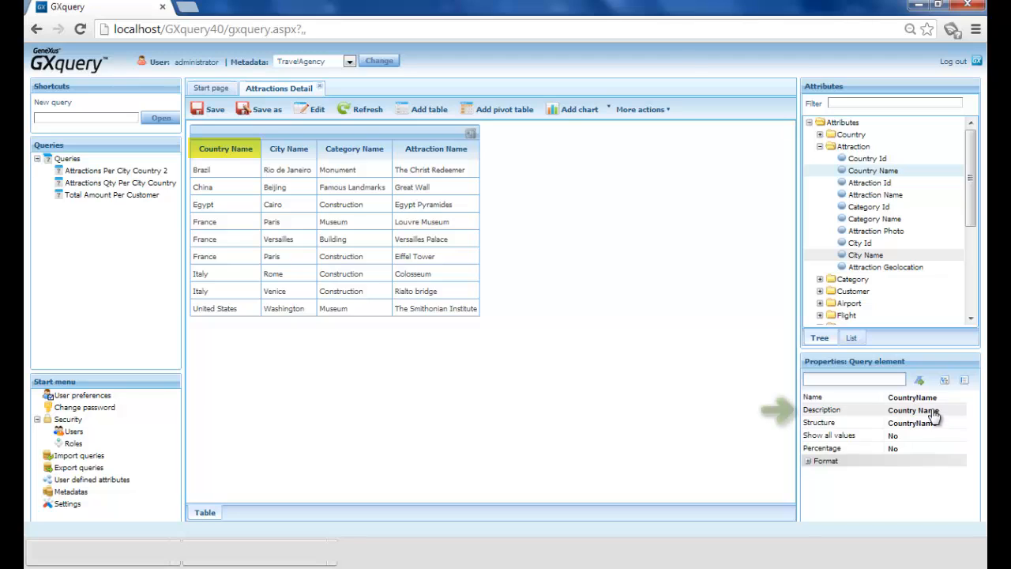
key(BackSpace)
key(BackSpace)
key(BackSpace)
key(BackSpace)
key(BackSpace)
key(BackSpace)
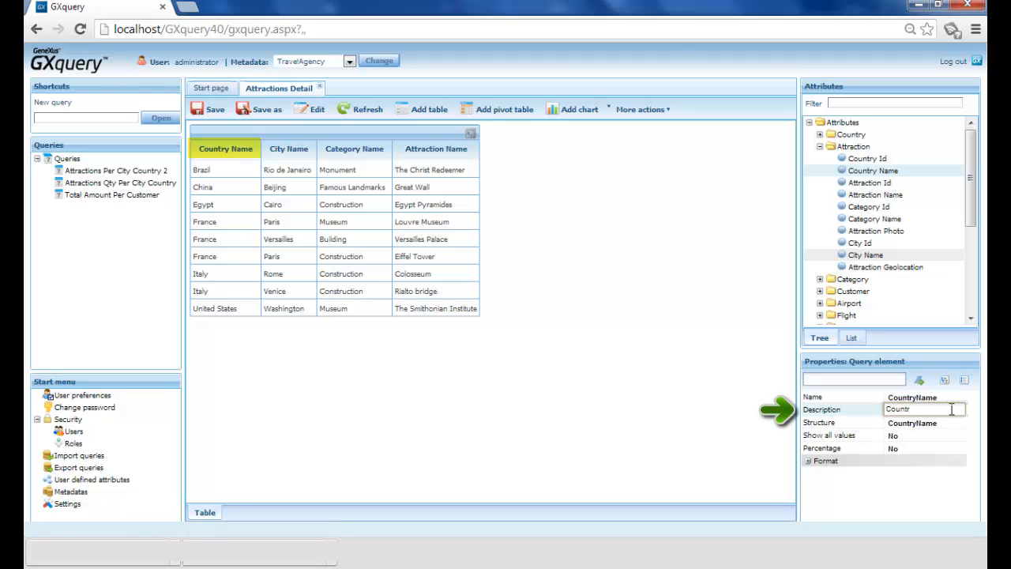
text(y)
click(893, 448)
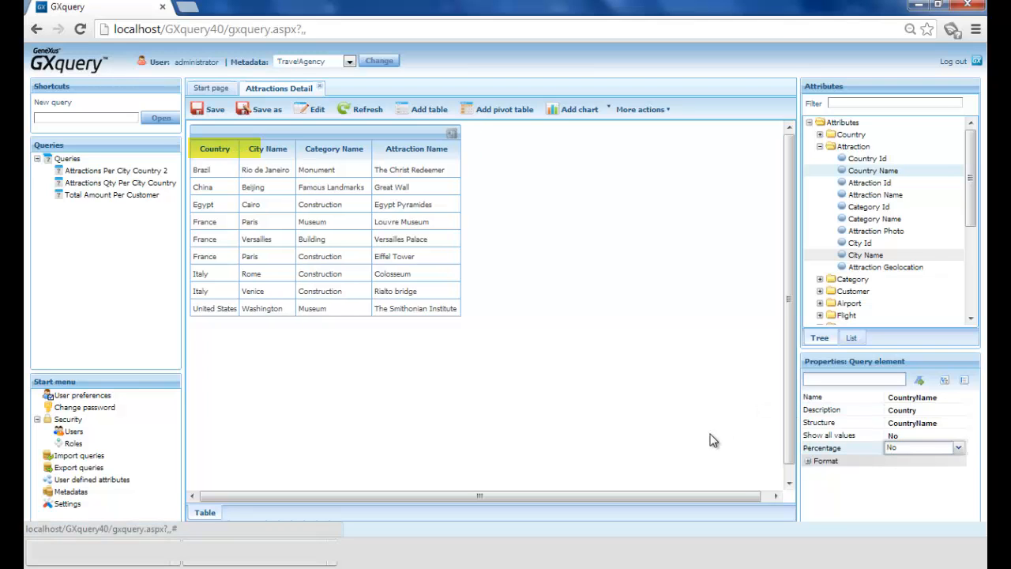
Step: Change the description of the City Name column to City
click(268, 149)
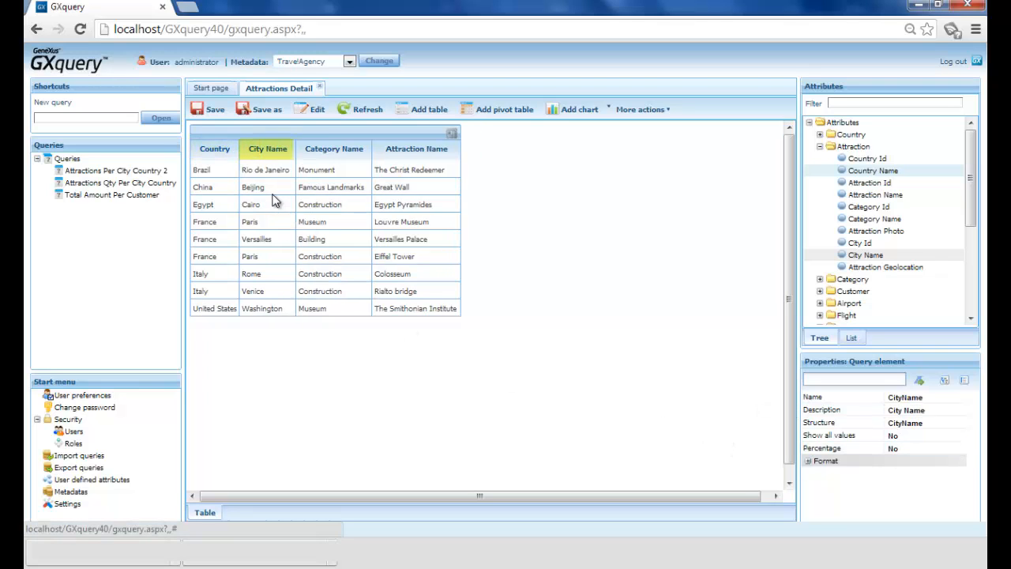
click(937, 409)
key(BackSpace)
key(BackSpace)
key(BackSpace)
key(BackSpace)
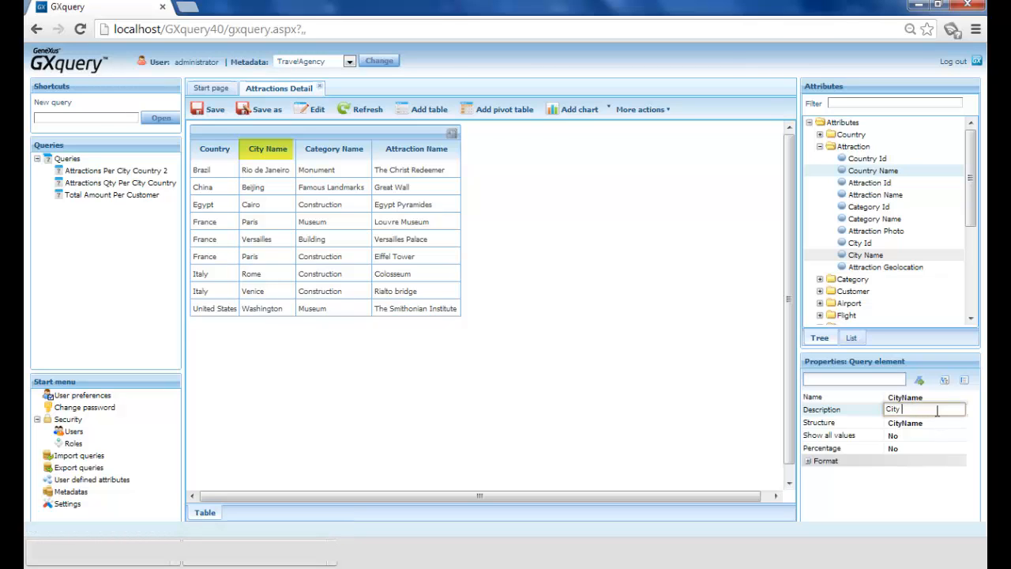
key(BackSpace)
click(649, 405)
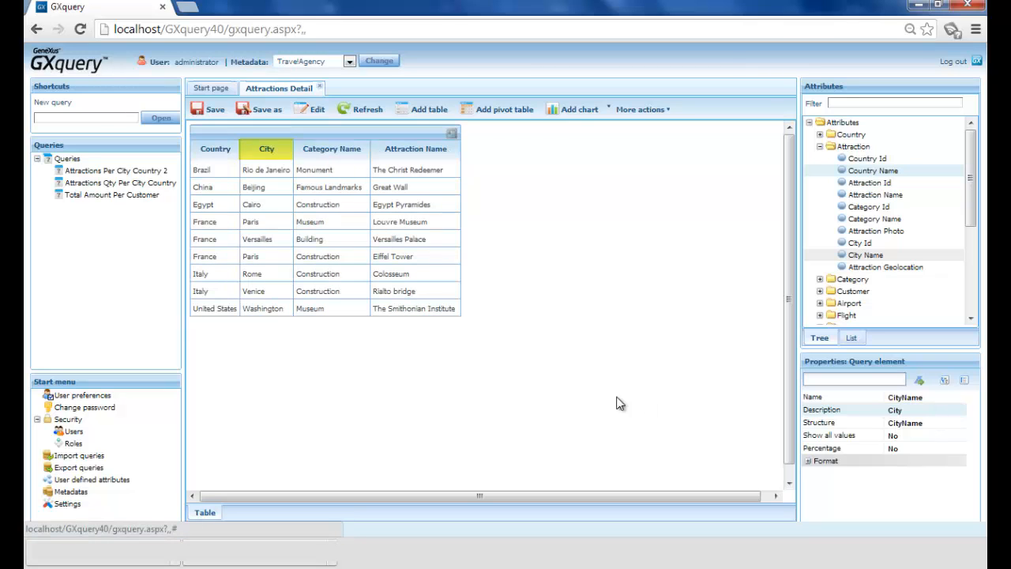
Step: Change the description of the Category Name column to Category
click(338, 172)
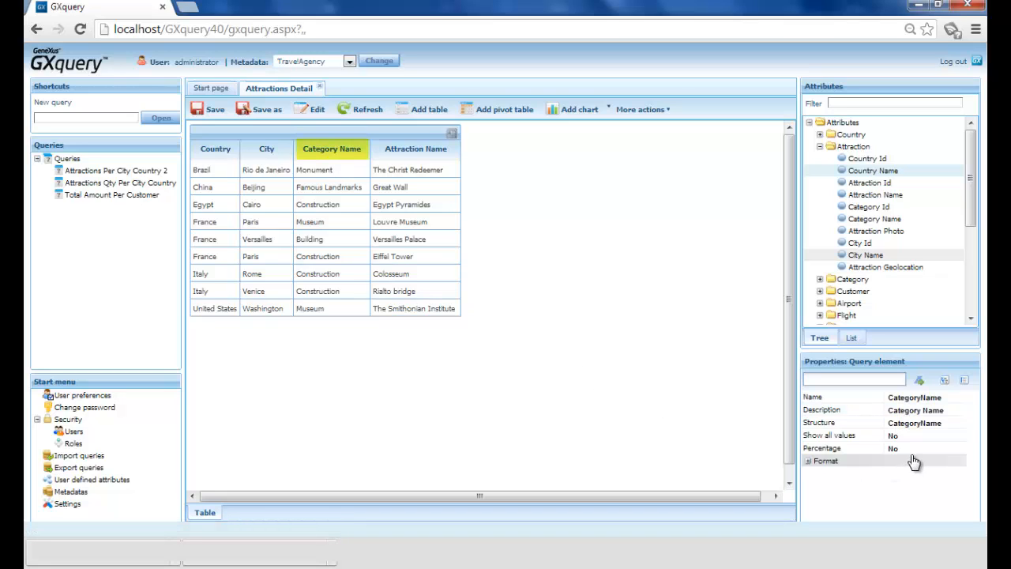
click(945, 411)
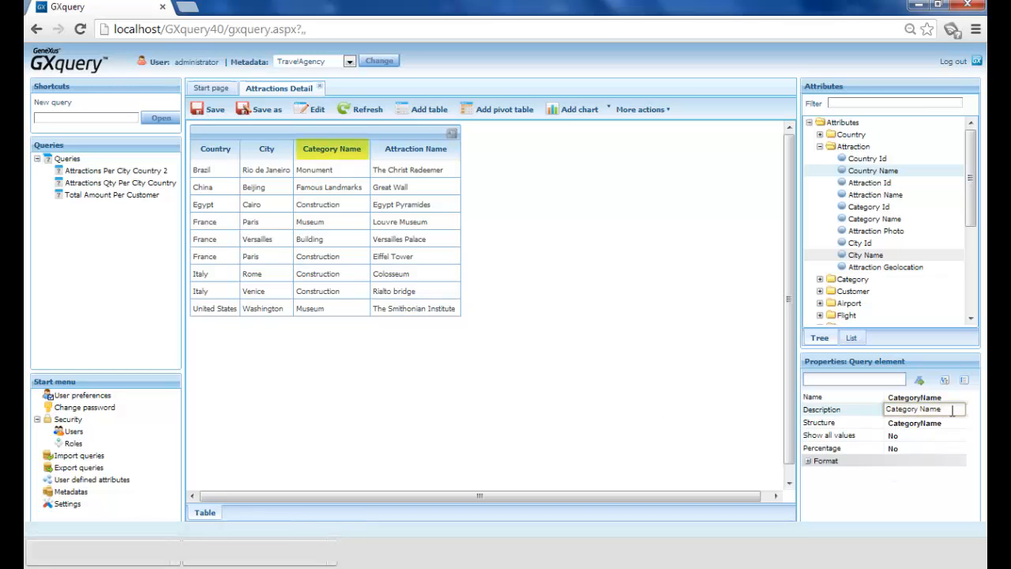
key(BackSpace)
key(BackSpace)
key(BackSpace)
key(BackSpace)
key(BackSpace)
click(923, 495)
Step: Change the description of the Attraction Name column to Attraction
click(419, 150)
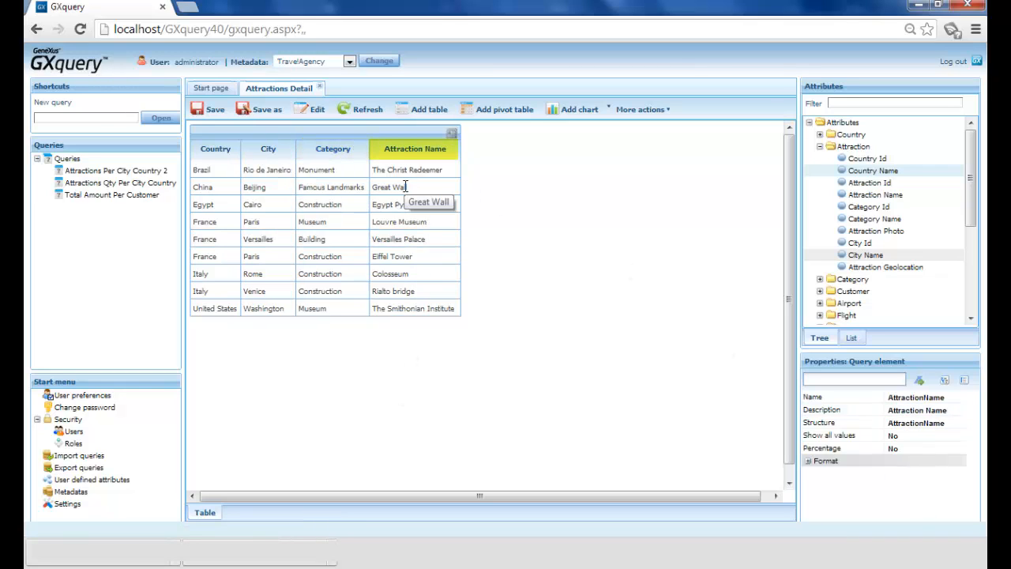
click(957, 411)
key(BackSpace)
key(BackSpace)
key(BackSpace)
key(BackSpace)
key(BackSpace)
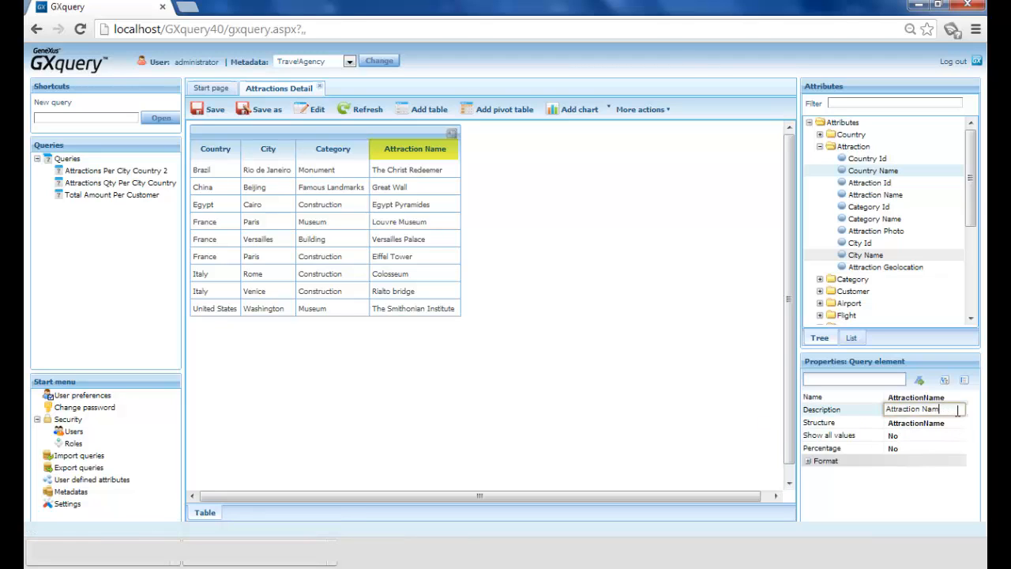
key(Return)
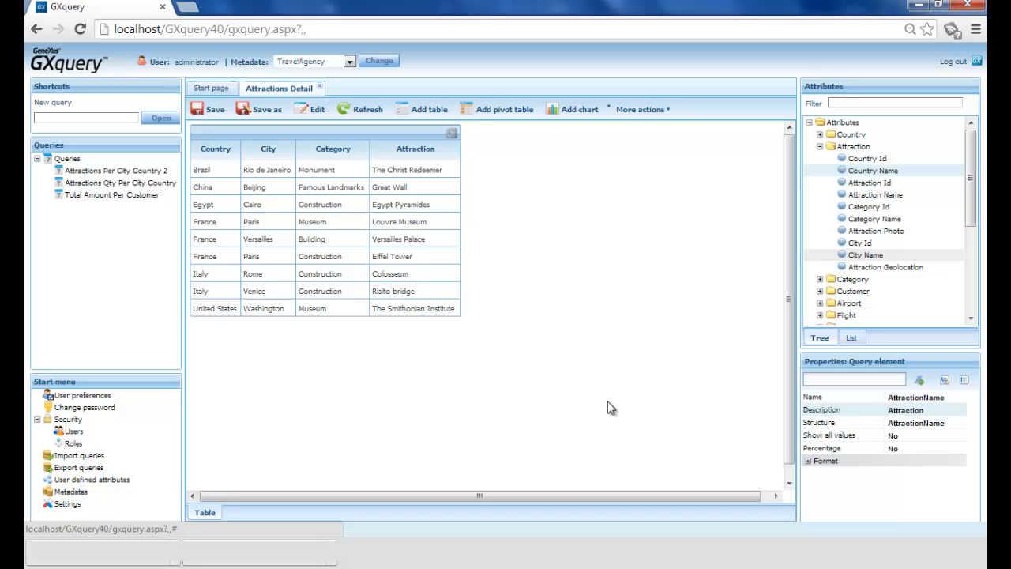
Step: Add a list filter on Country Name with the values Italy and France to the query design, and view the filtered results
click(311, 110)
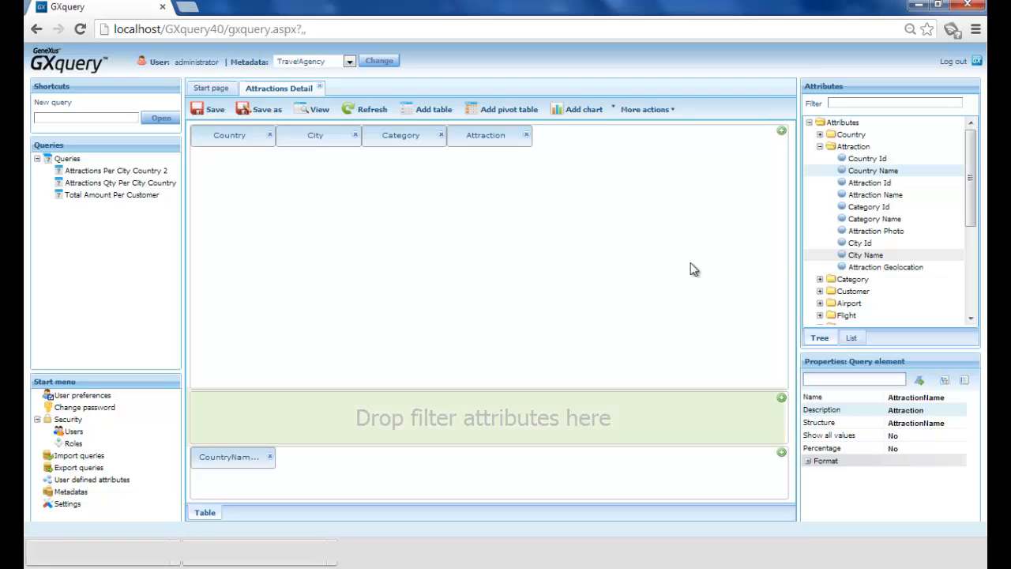
drag(905, 172, 486, 405)
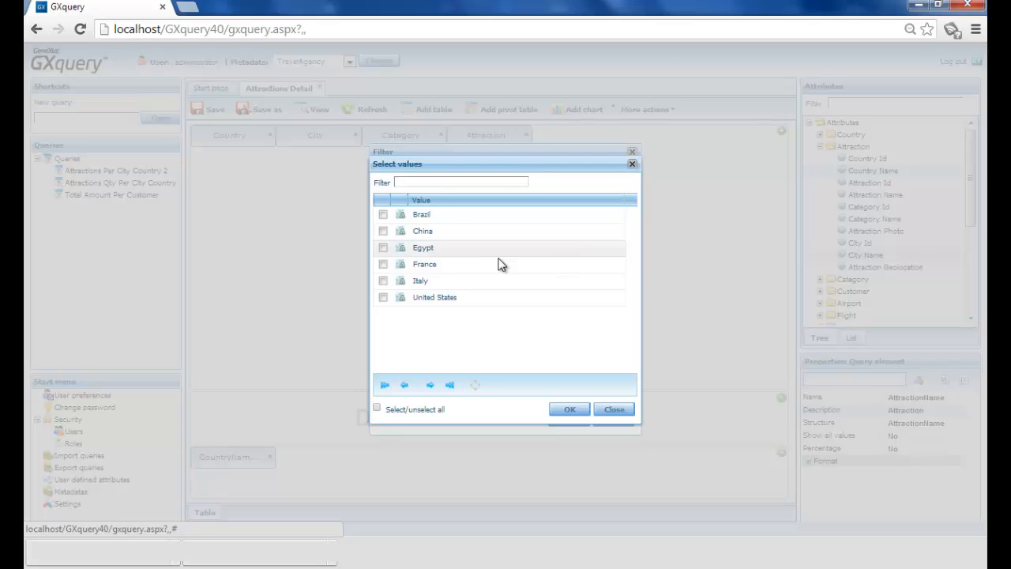
click(383, 282)
click(383, 264)
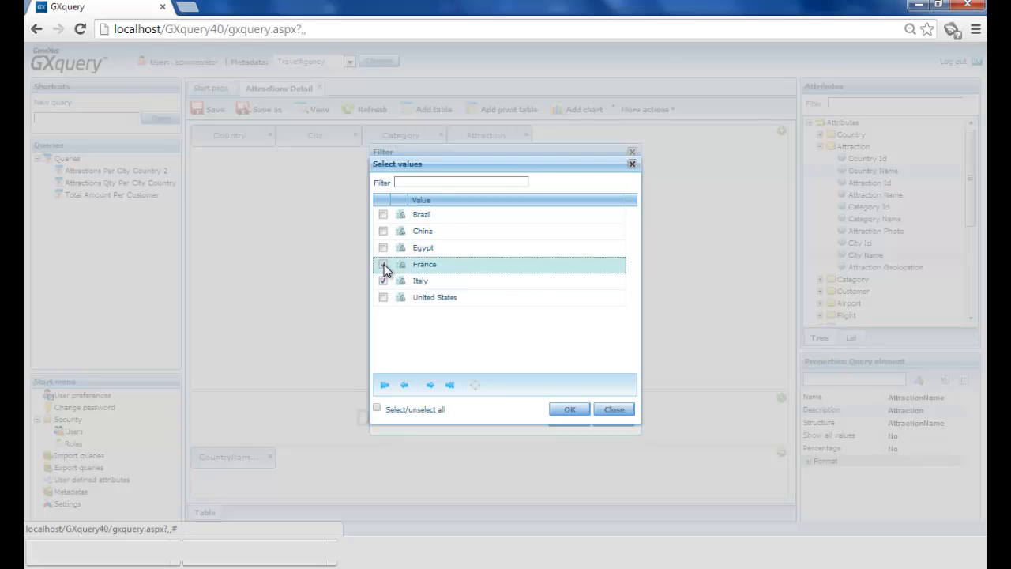
click(569, 409)
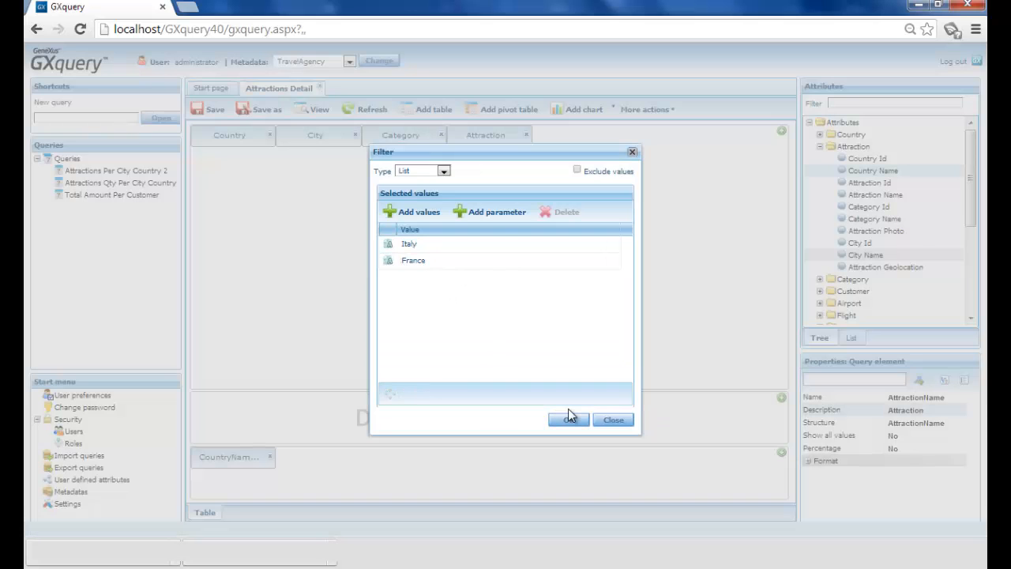
click(568, 421)
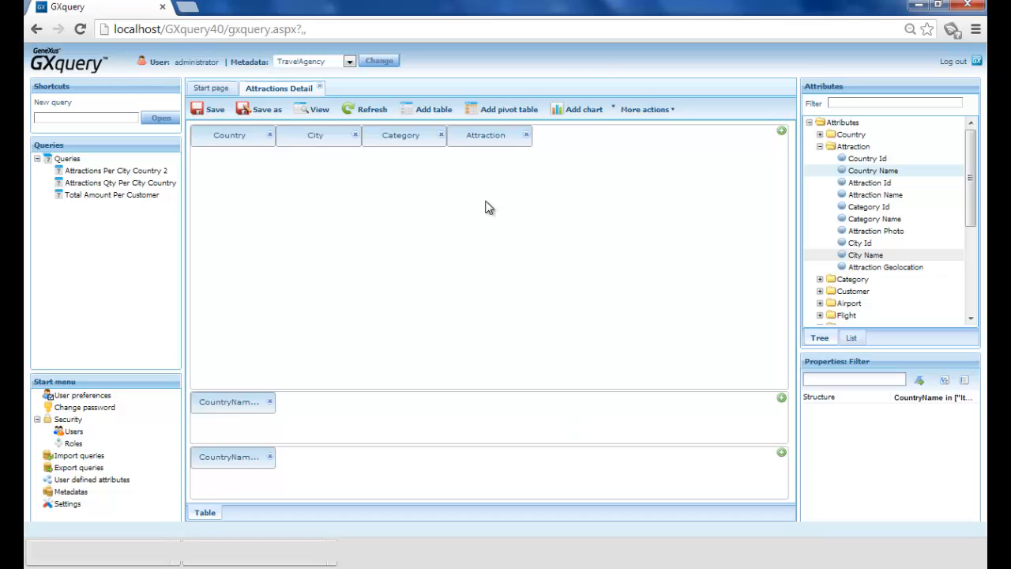
click(319, 112)
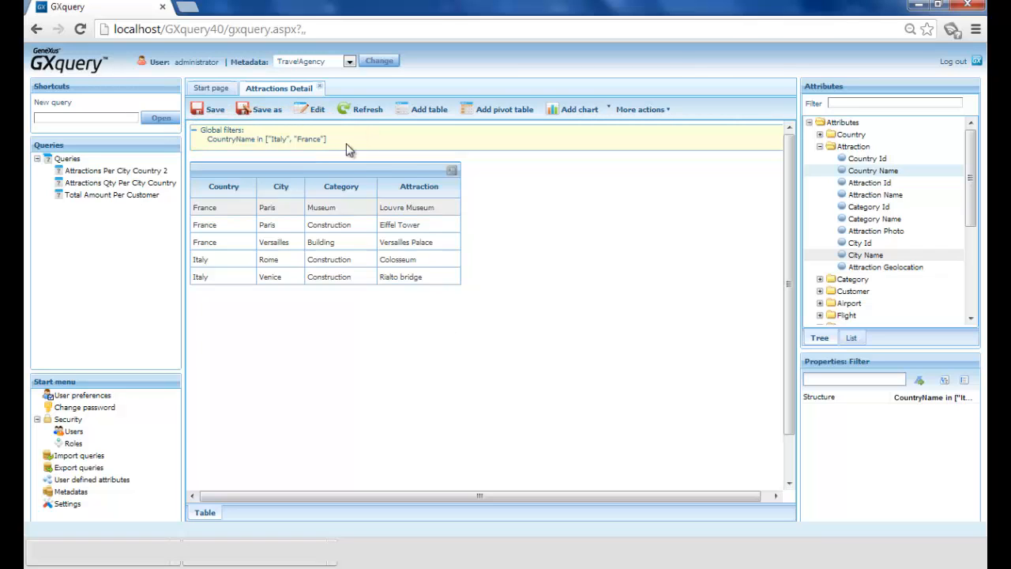
Step: Remove the Country Name filter from the query design and view the results again
click(316, 109)
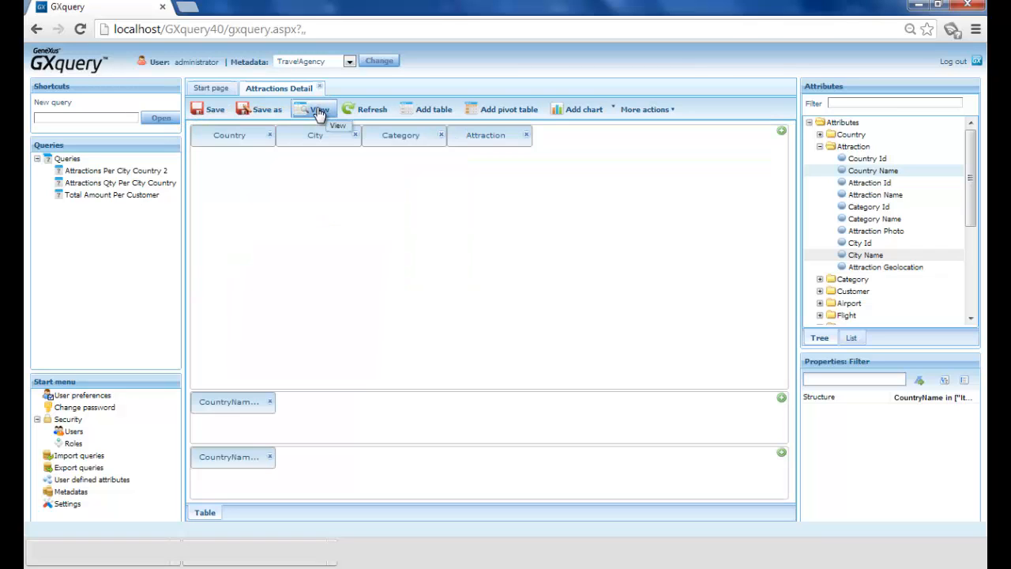
click(271, 403)
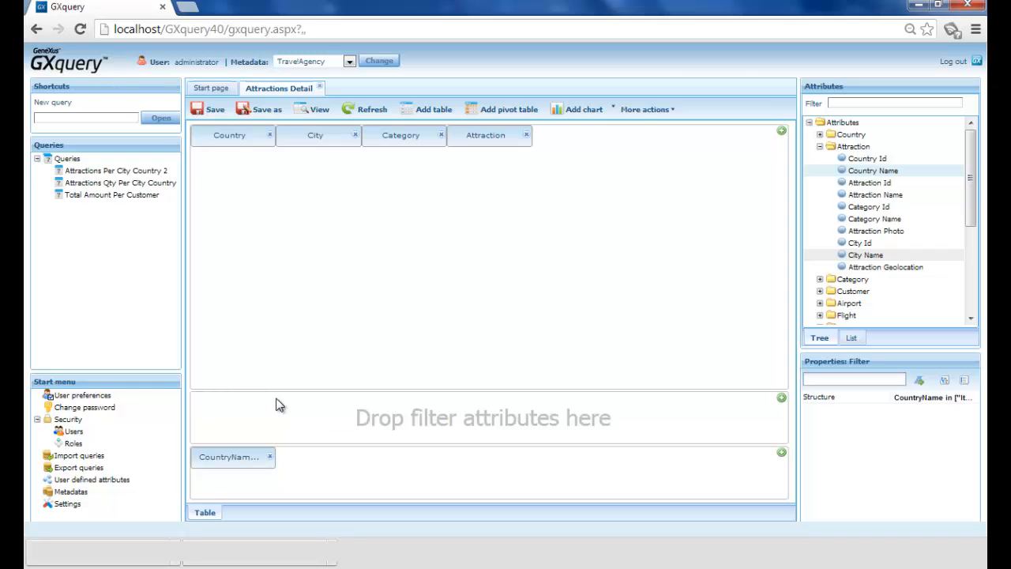
click(313, 113)
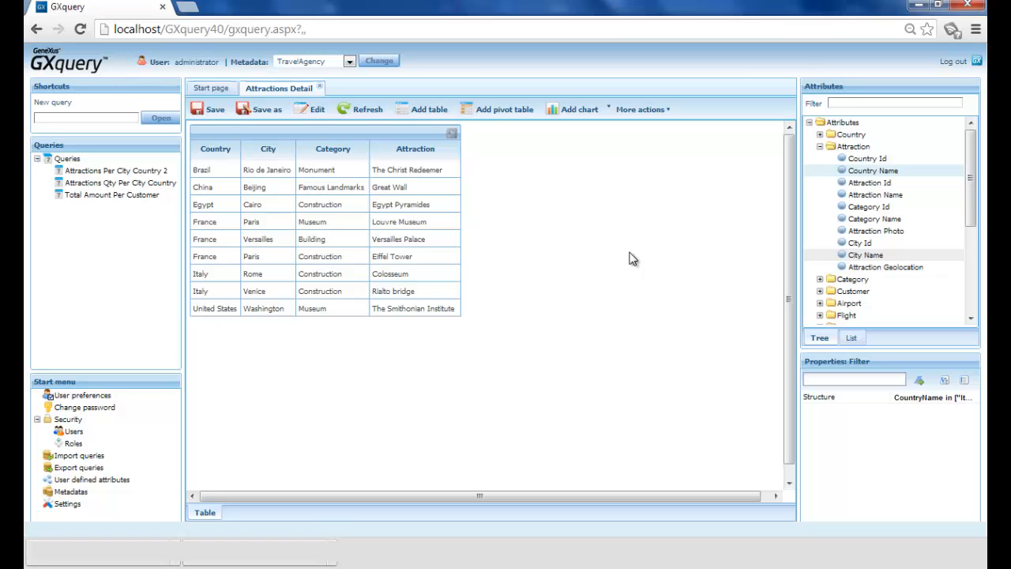
Step: Exclude Brazil, China and Egypt from the values shown in the Country column of the results table
click(231, 147)
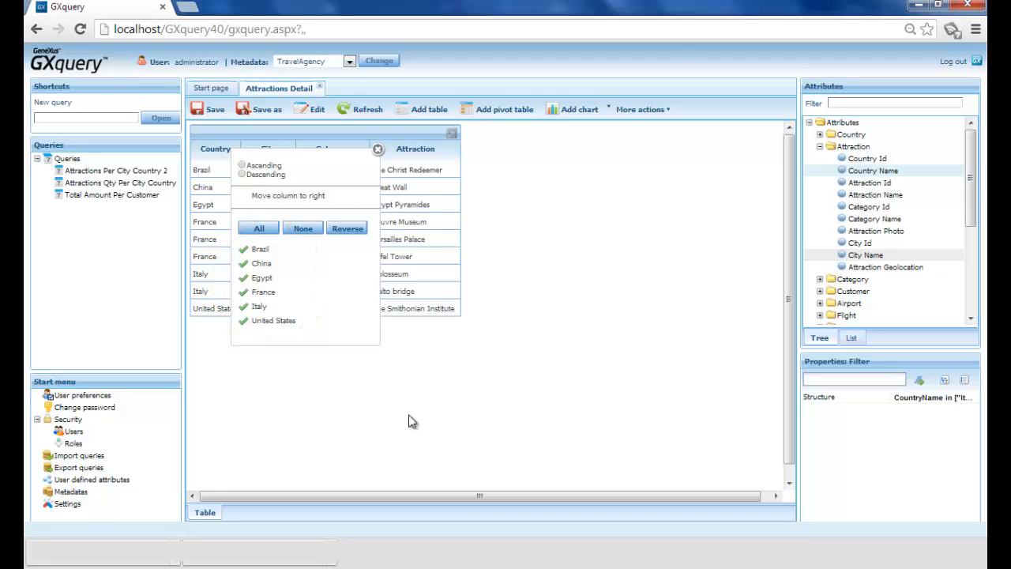
click(305, 251)
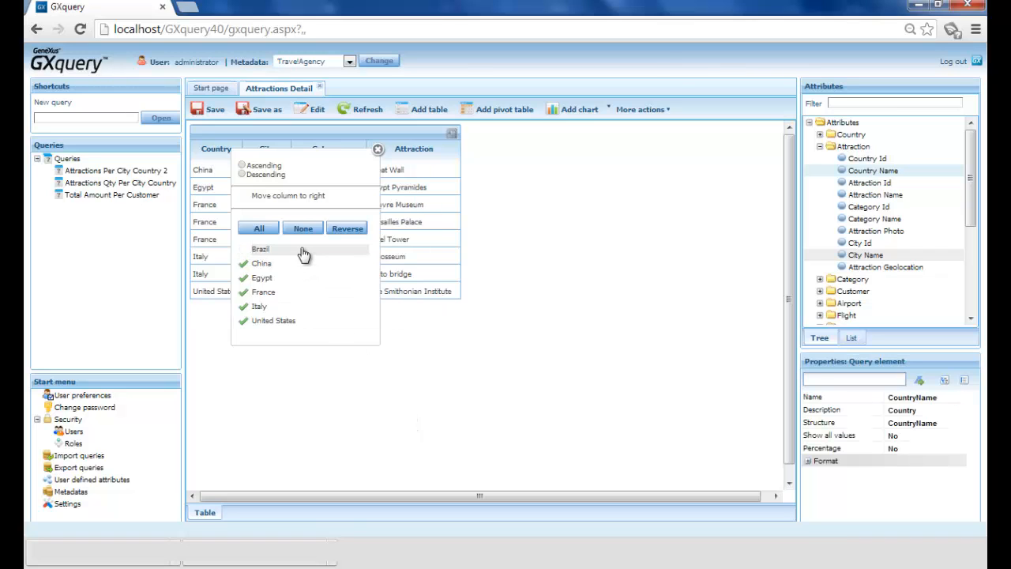
click(303, 263)
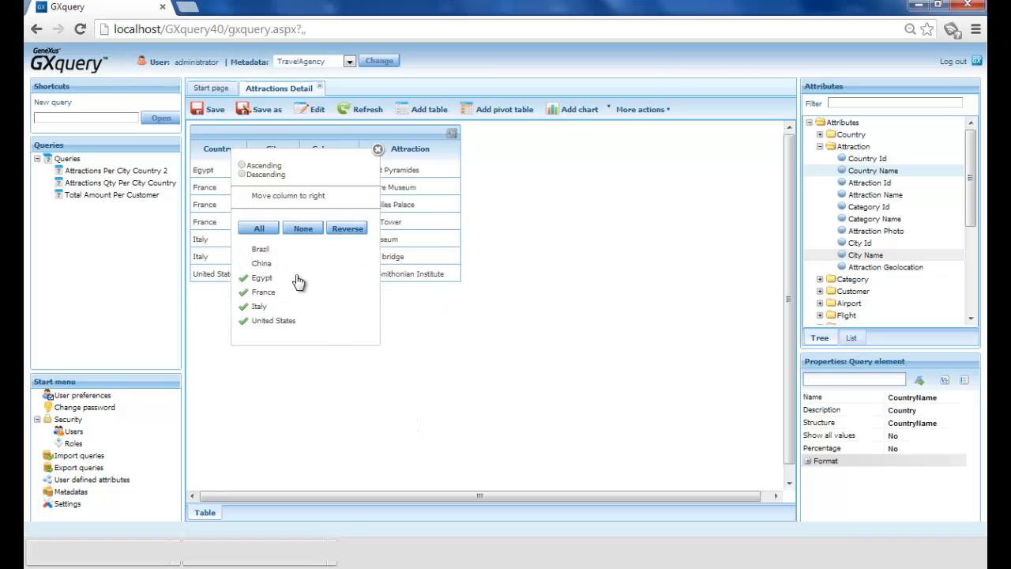
click(299, 278)
click(541, 310)
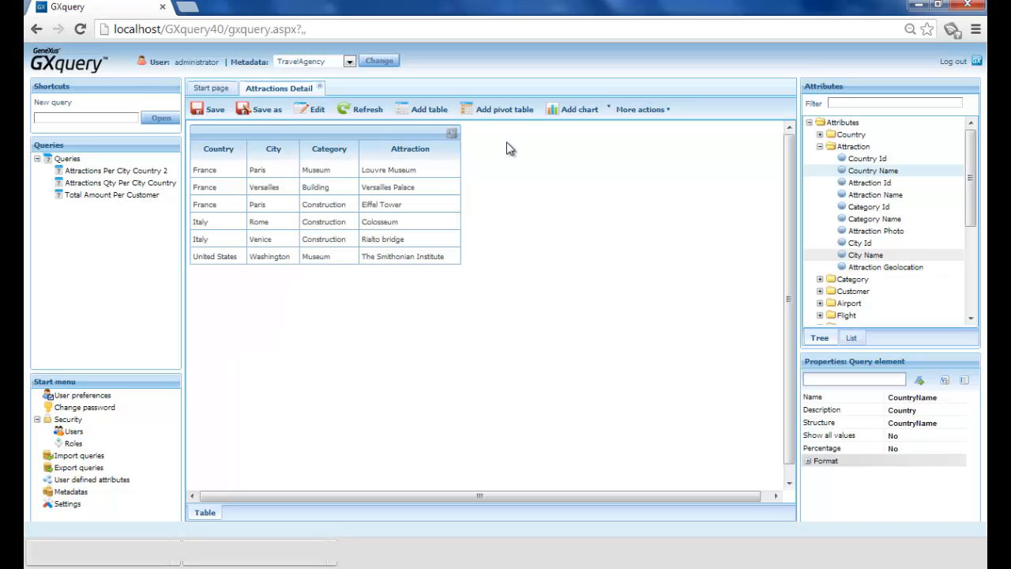
Step: Export the attractions results table to PDF and open the downloaded file
click(453, 132)
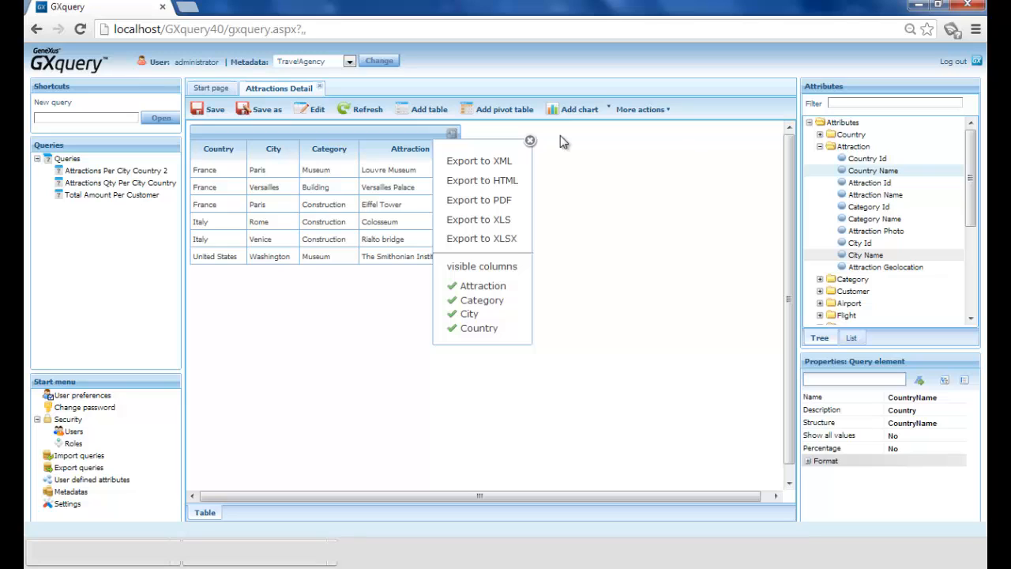
click(508, 203)
click(260, 553)
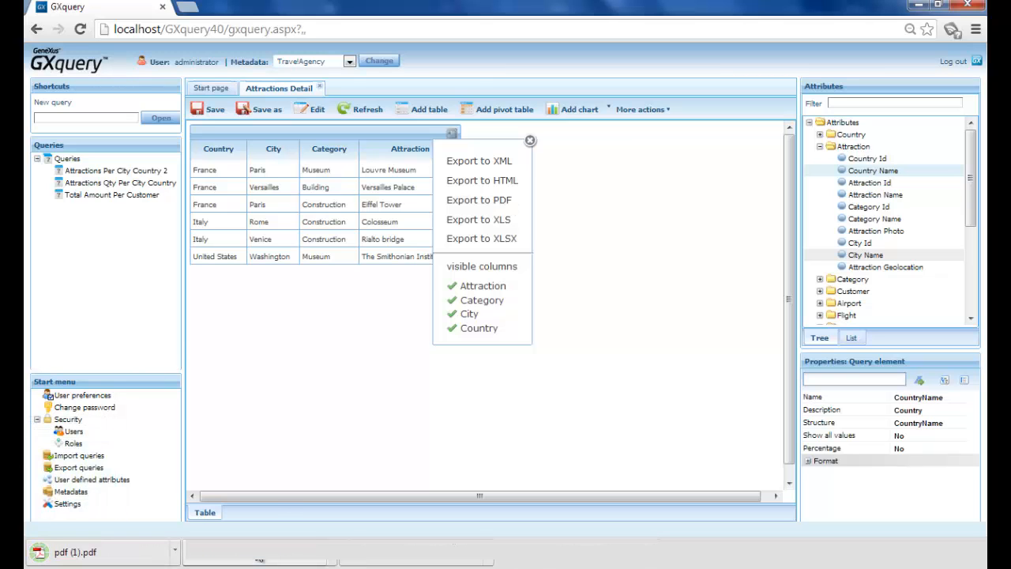
click(91, 553)
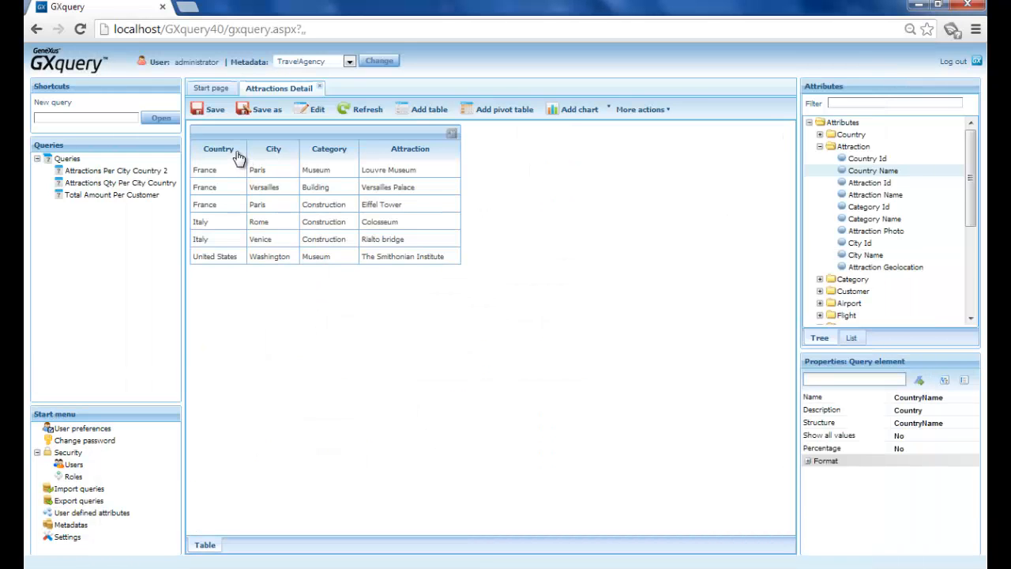
Step: Include Brazil, China and Egypt again among the values shown in the Country column of the results table
click(236, 151)
click(269, 275)
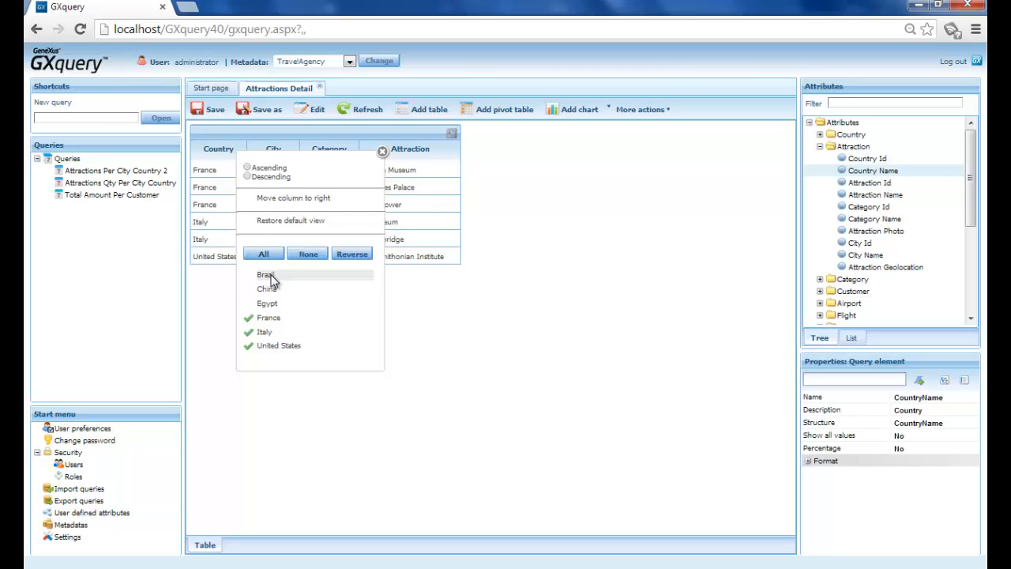
click(267, 290)
click(279, 308)
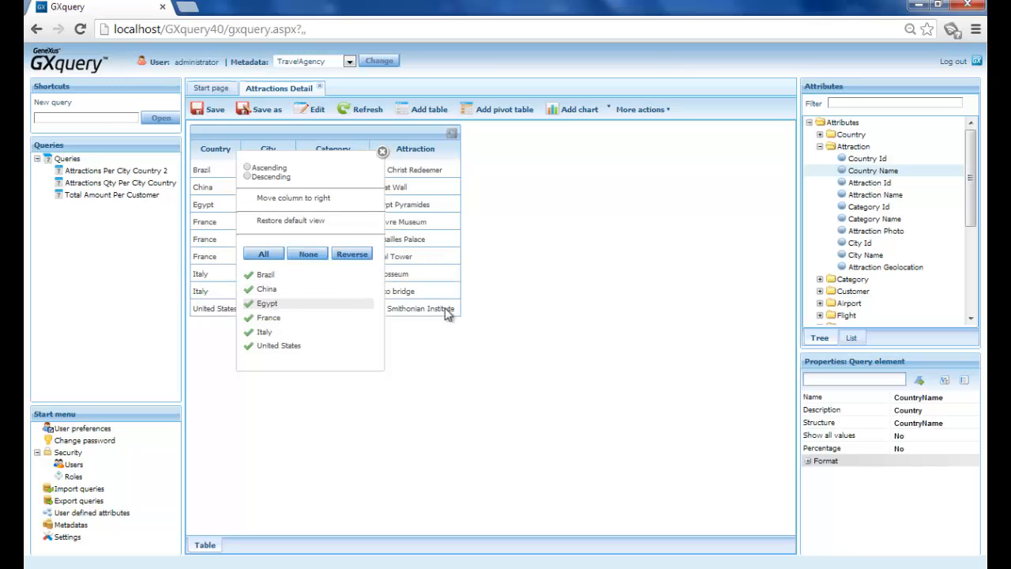
click(534, 297)
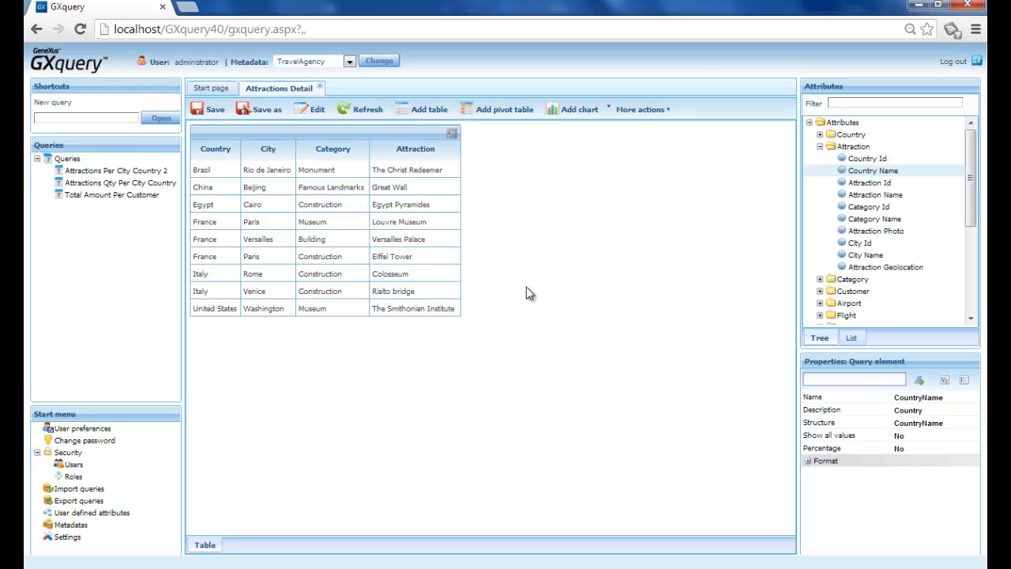
Step: Add a pivot table to the Attractions Detail query and save the query
click(505, 116)
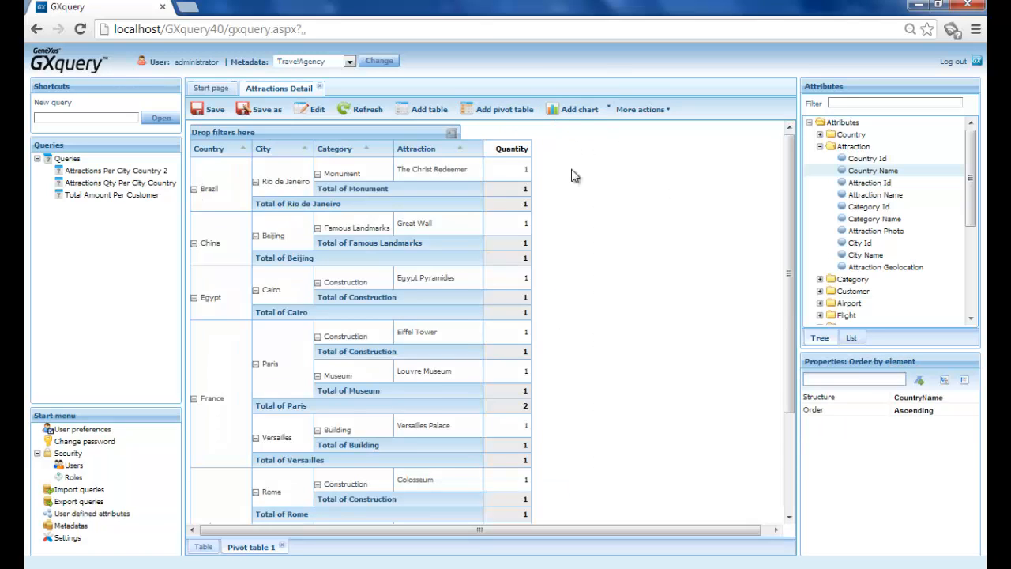
click(216, 113)
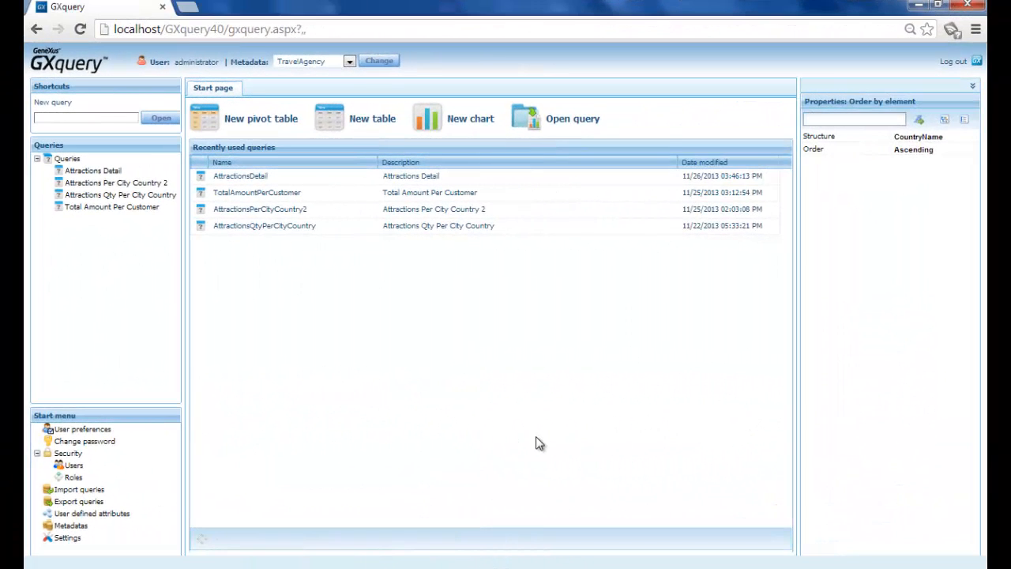
Step: Create a new table query named PassengersMinorCertainAge in the Queries folder
click(367, 124)
click(463, 164)
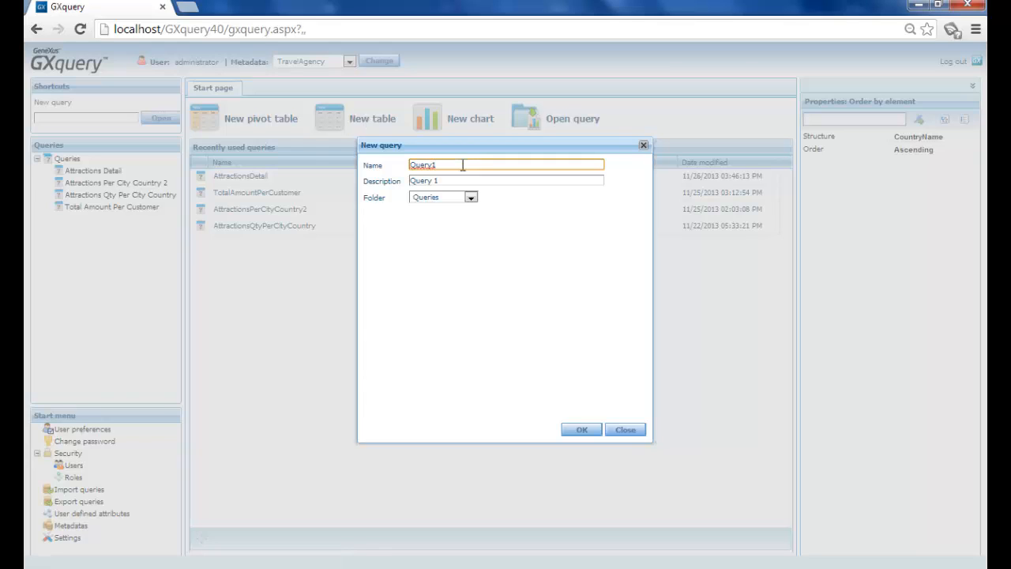
text(PassengersMinorCertainAge)
key(Tab)
click(586, 429)
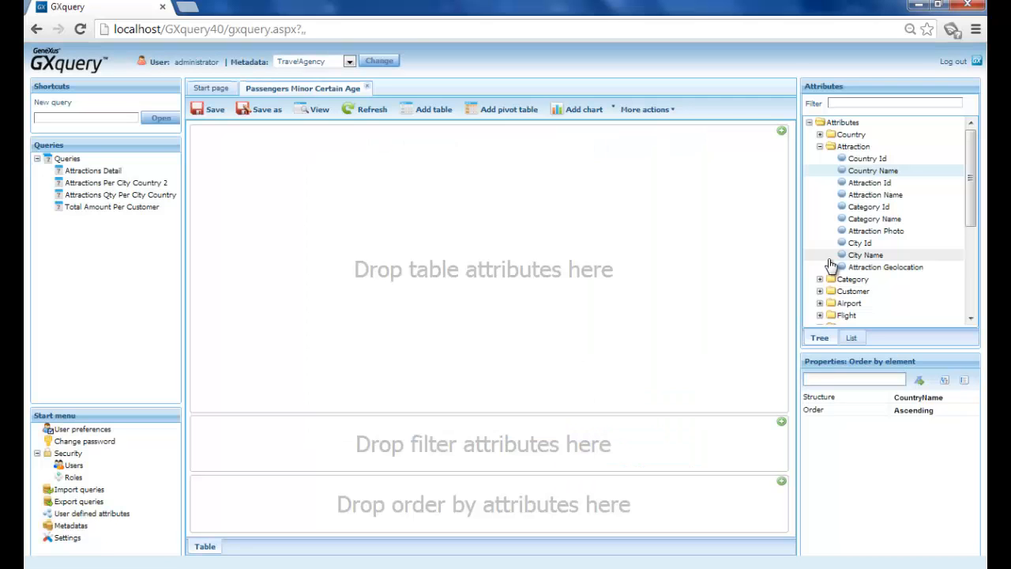
Step: Add Passenger Passport, Passenger Last Name, Passenger Name and Passenger Age as table columns, and view the results
drag(971, 199, 987, 297)
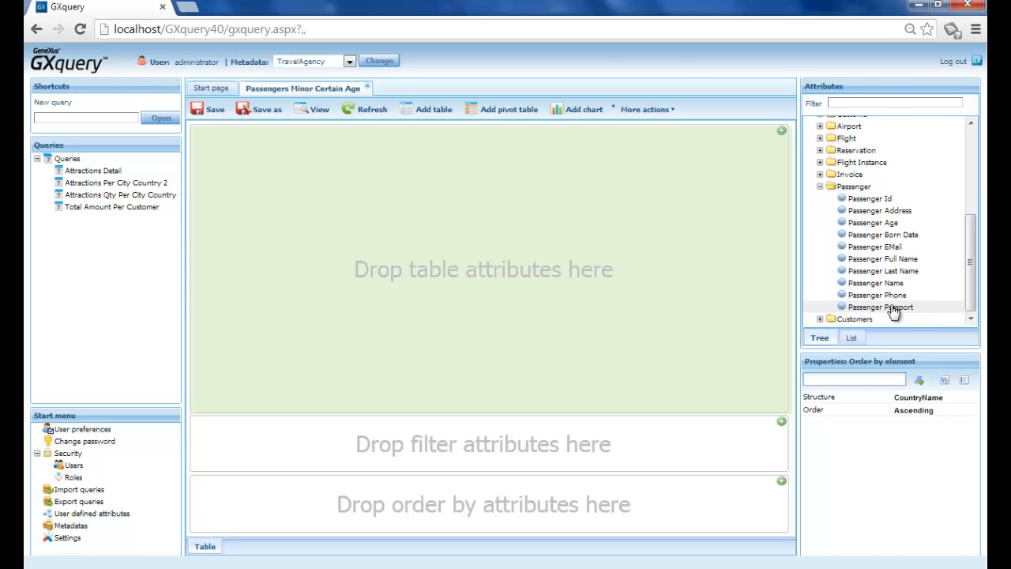
drag(869, 308, 666, 239)
drag(877, 271, 601, 229)
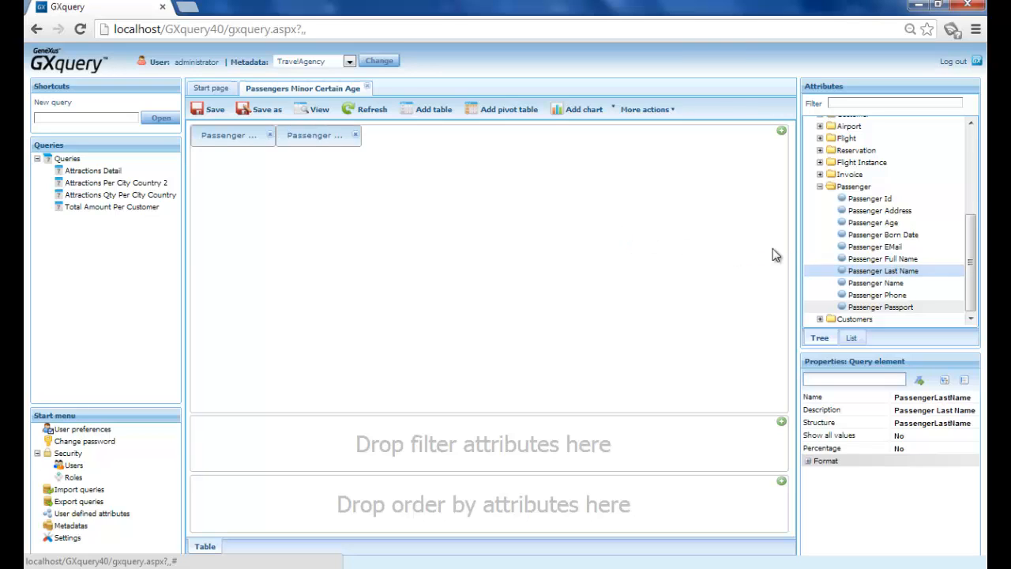
drag(871, 285, 622, 231)
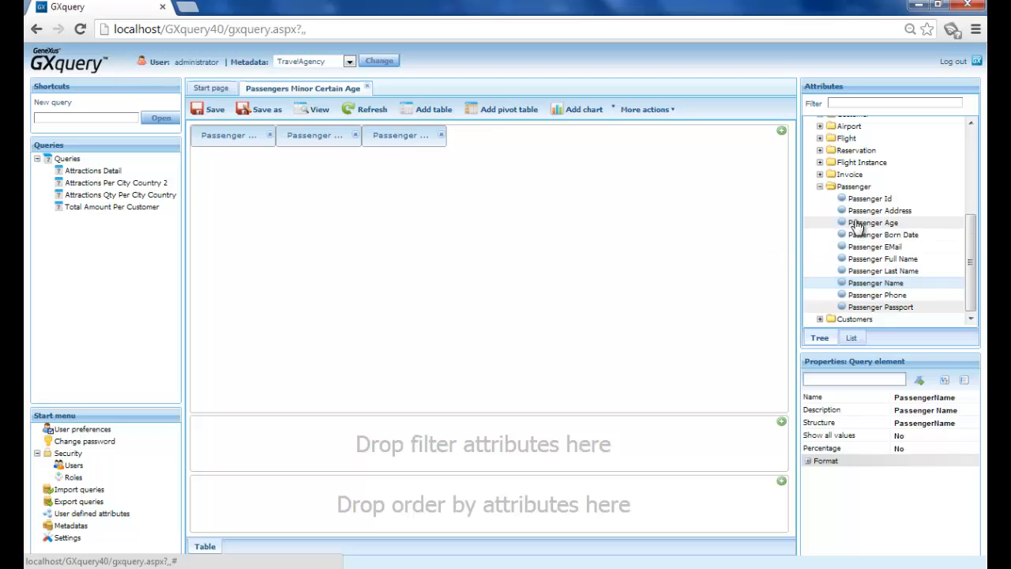
drag(844, 222, 686, 188)
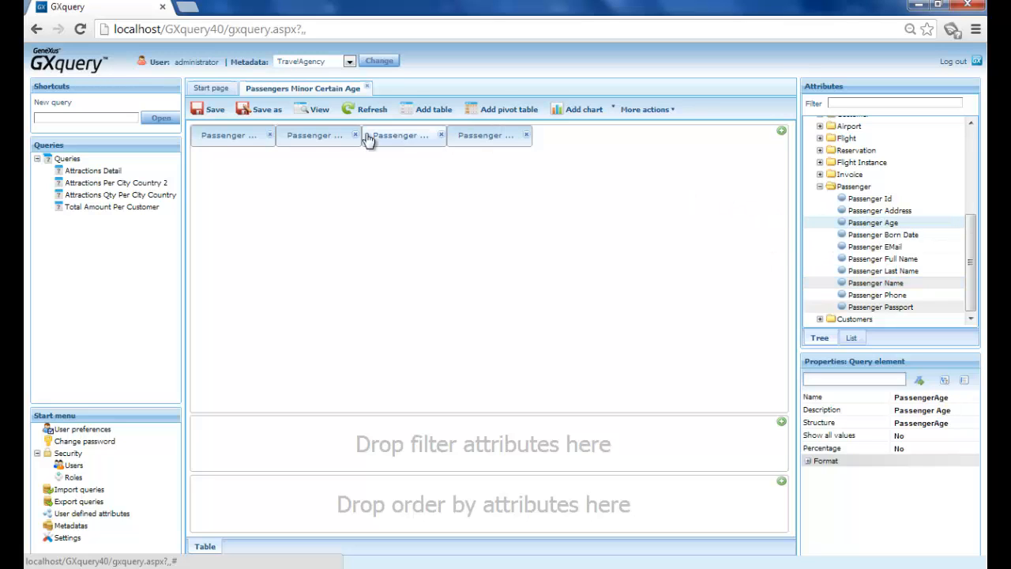
click(319, 113)
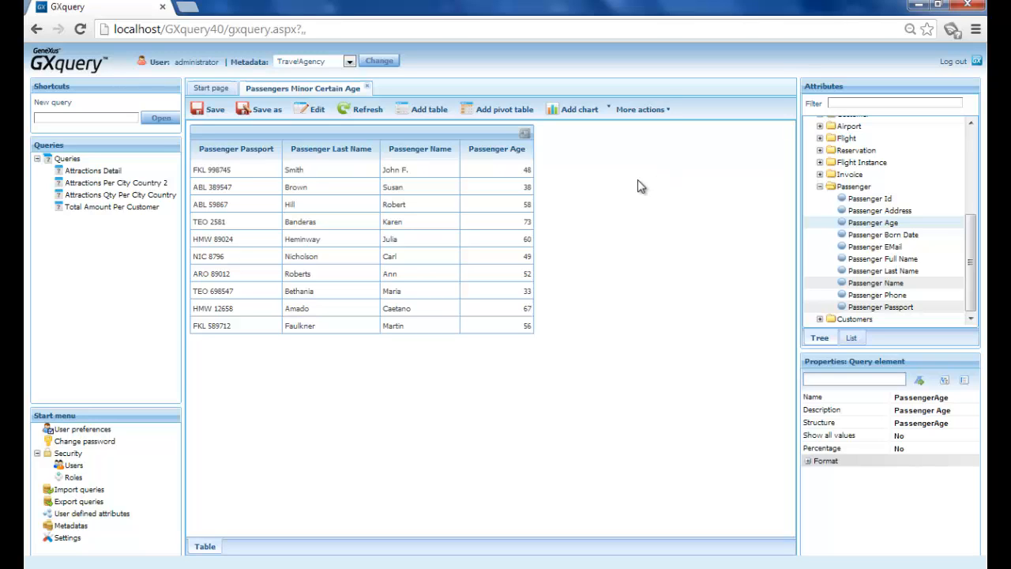
Step: Insert a new parameter in the passengers query and select it for editing
click(662, 114)
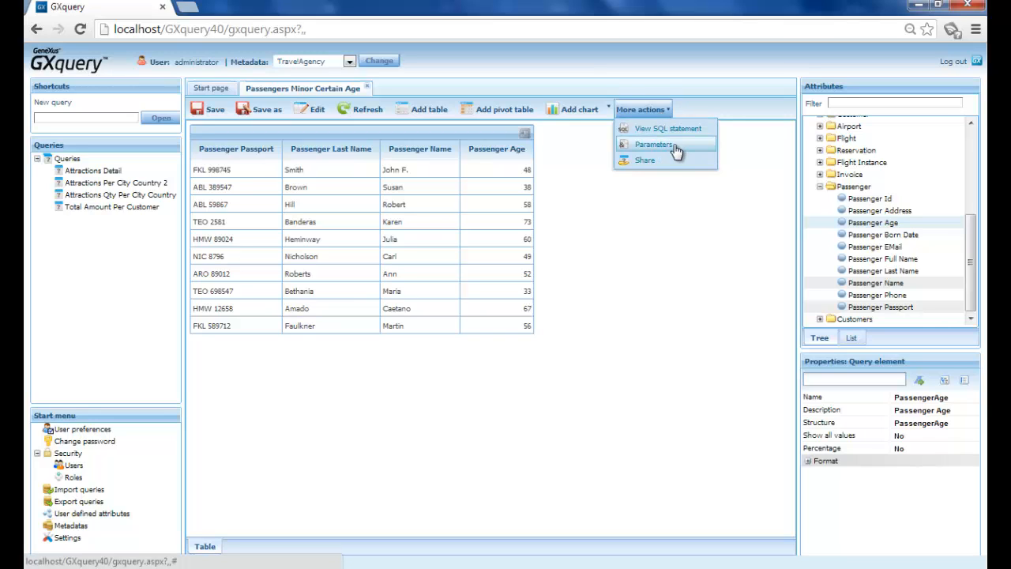
click(675, 150)
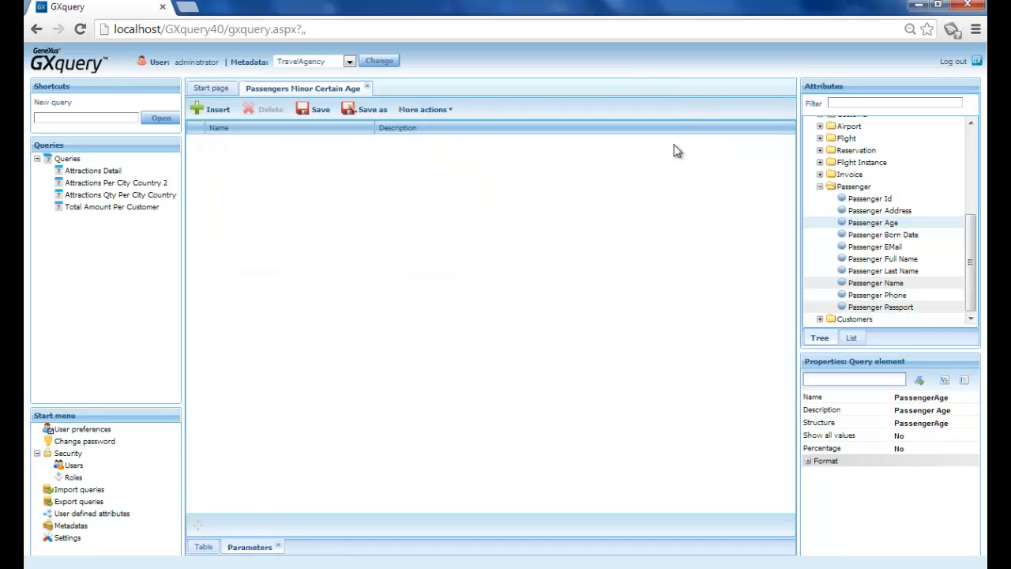
click(216, 112)
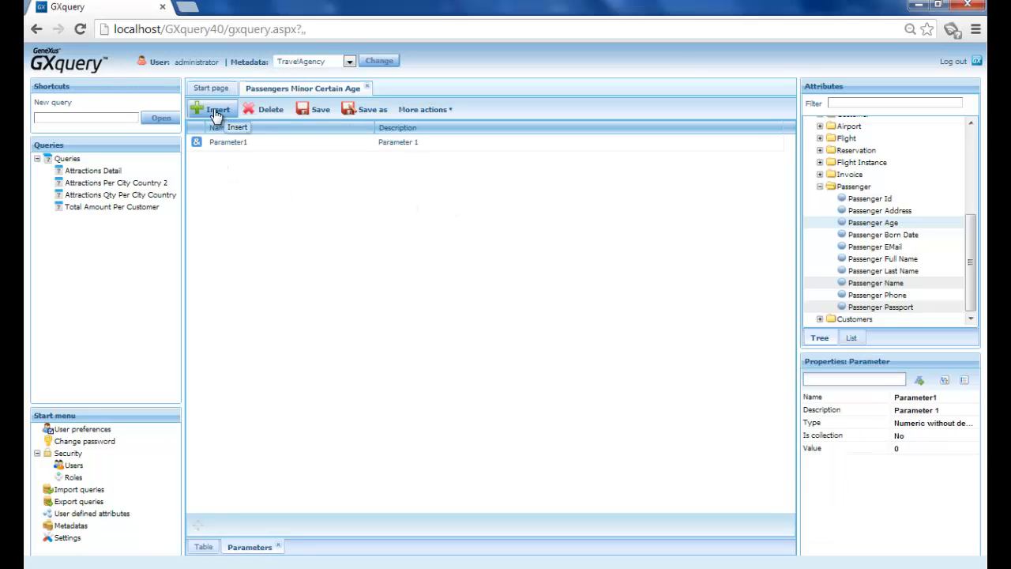
click(359, 144)
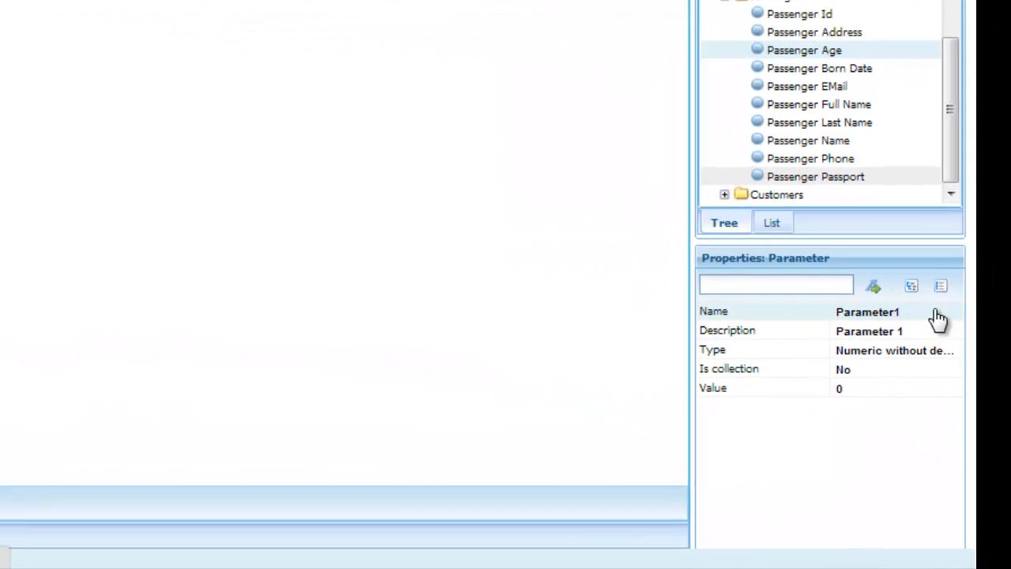
Step: Rename the new parameter to PassengerAge
click(938, 315)
key(BackSpace)
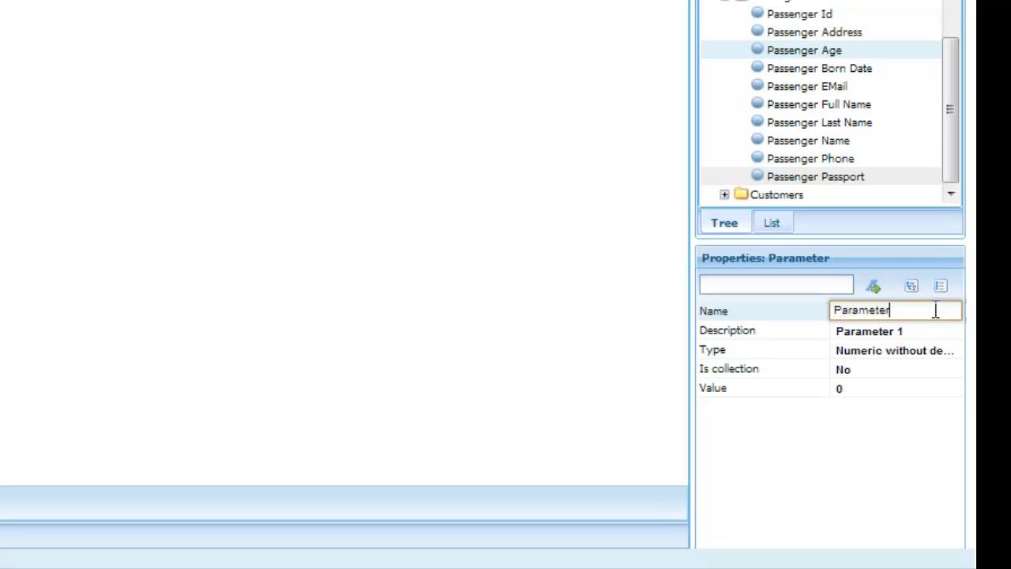
key(BackSpace)
key(BackSpace)
key(BackSpace)
key(BackSpace)
key(BackSpace)
key(BackSpace)
key(BackSpace)
key(BackSpace)
key(BackSpace)
text(PassengerAge)
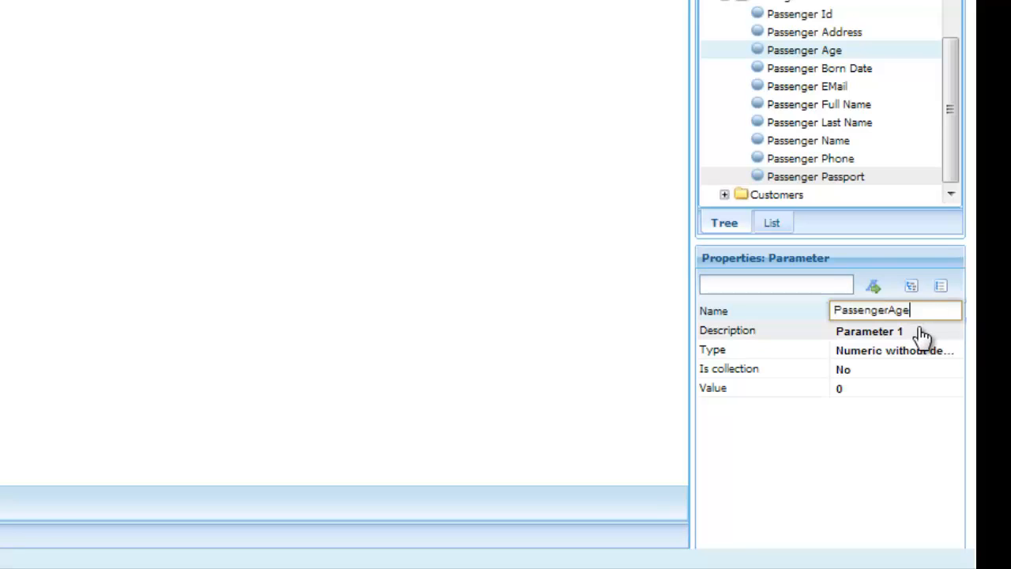
key(Return)
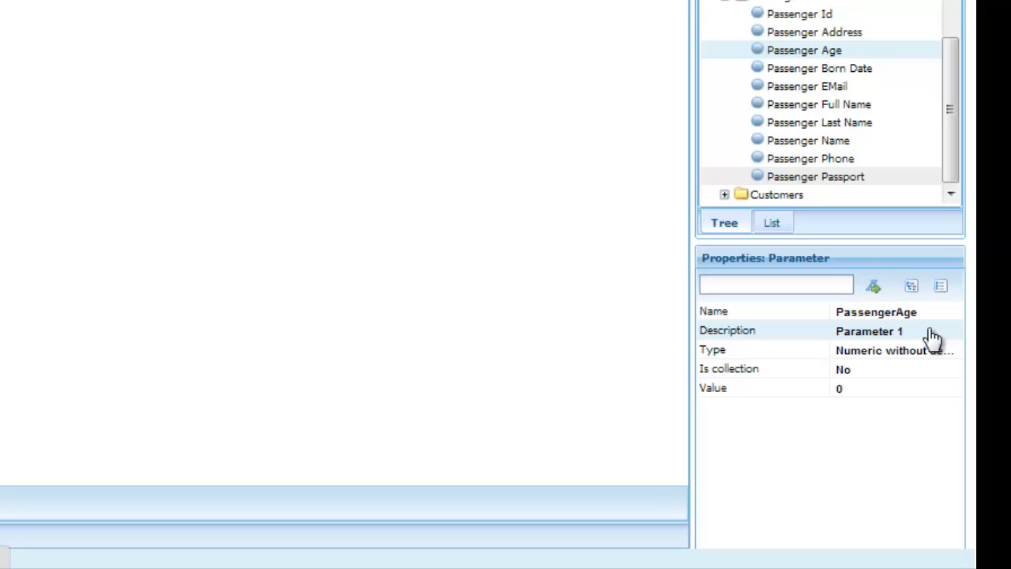
Step: Change the parameter's description to Passenger age
click(932, 332)
key(BackSpace)
key(BackSpace)
key(BackSpace)
key(BackSpace)
key(BackSpace)
key(BackSpace)
key(BackSpace)
key(BackSpace)
key(BackSpace)
key(BackSpace)
key(BackSpace)
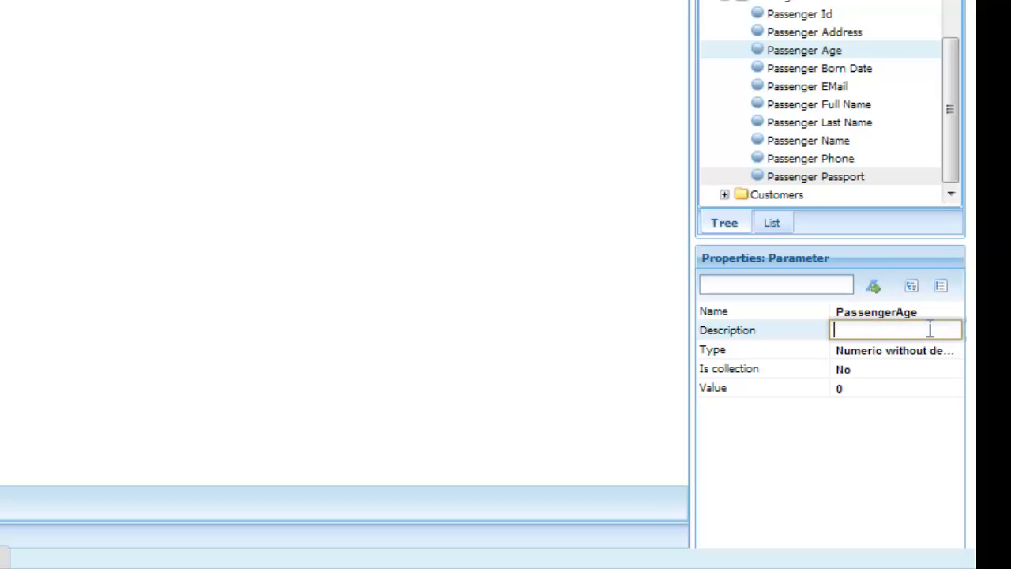
text(Passenger age)
Step: Set the PassengerAge parameter's type to Numeric without decimals
click(932, 352)
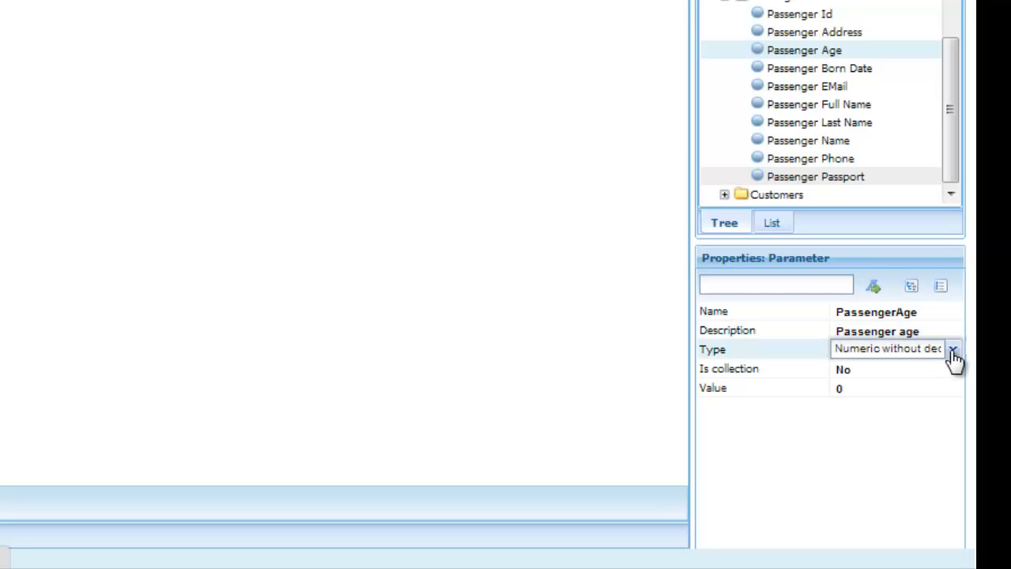
click(954, 350)
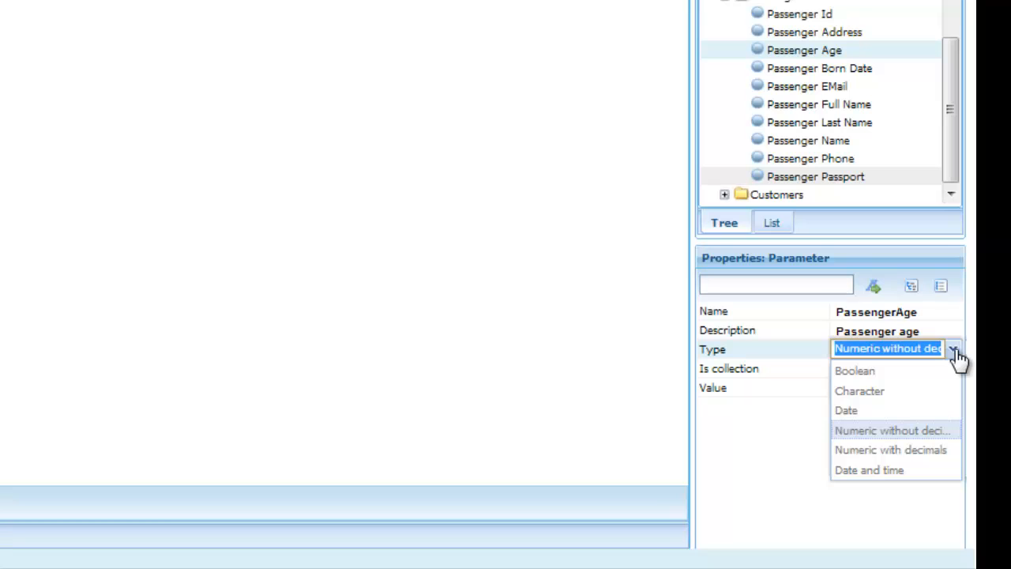
click(931, 431)
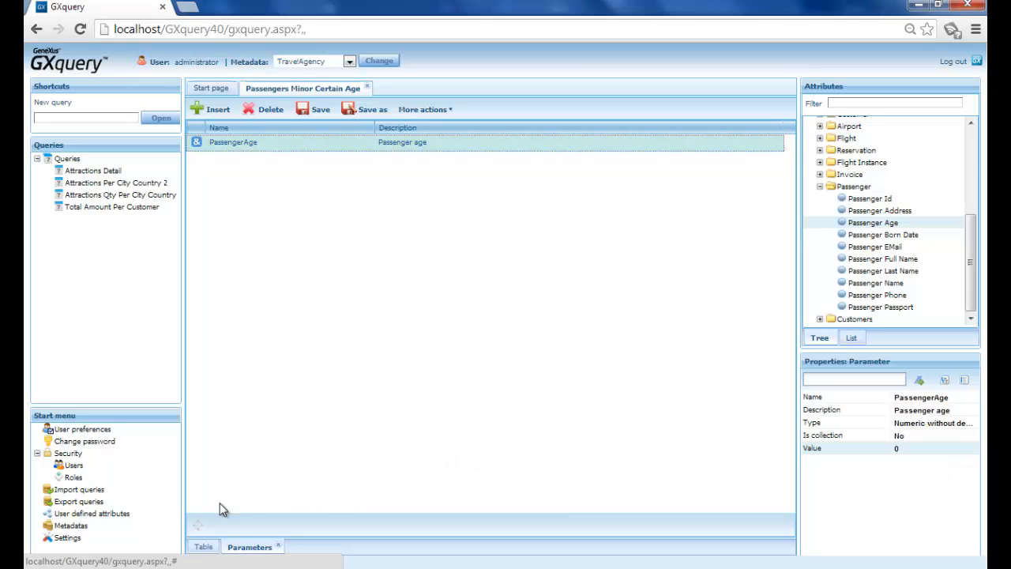
Step: Return to the table's query design and start a filter on the Passenger Age attribute
click(205, 547)
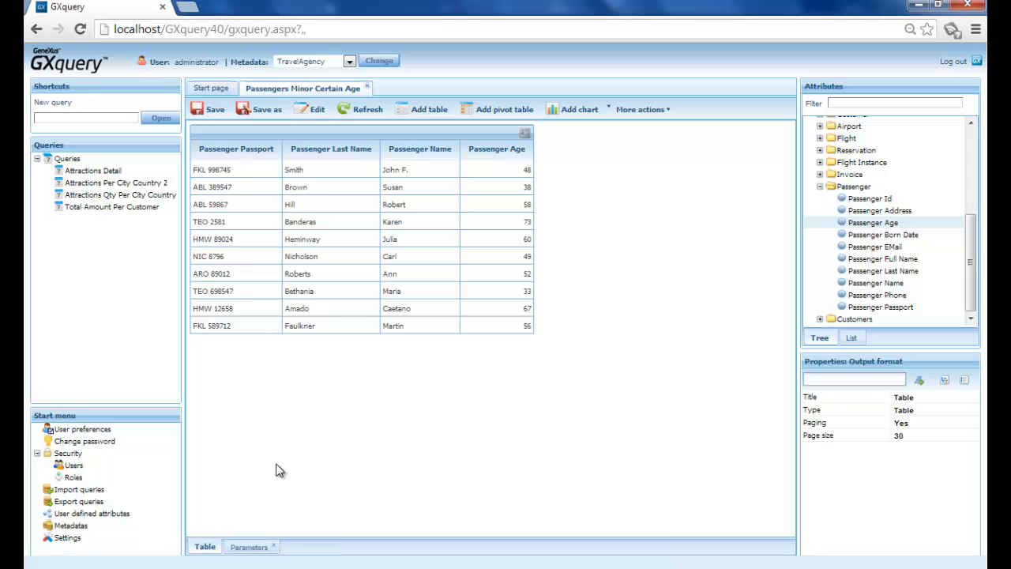
click(310, 113)
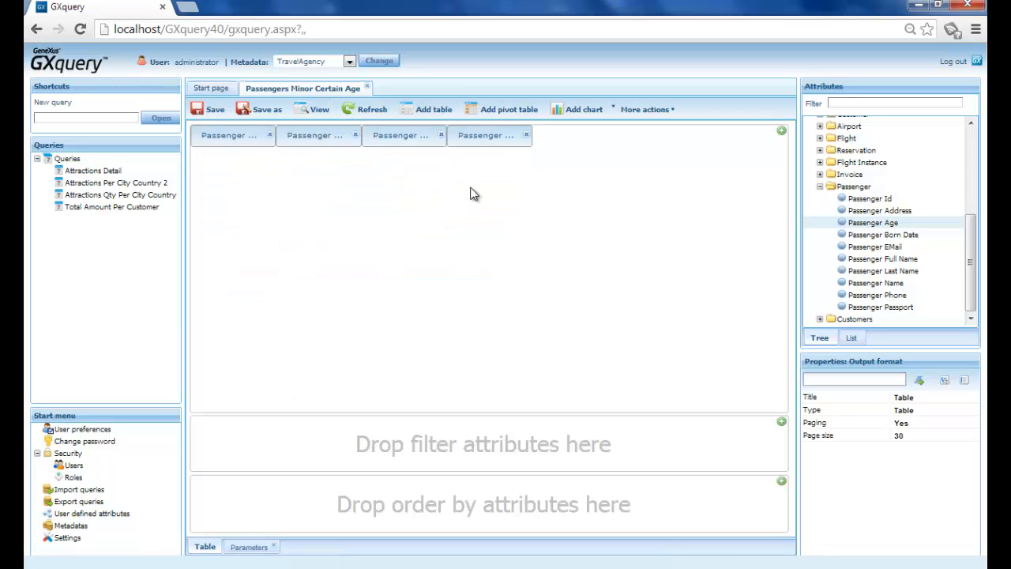
drag(873, 227, 399, 429)
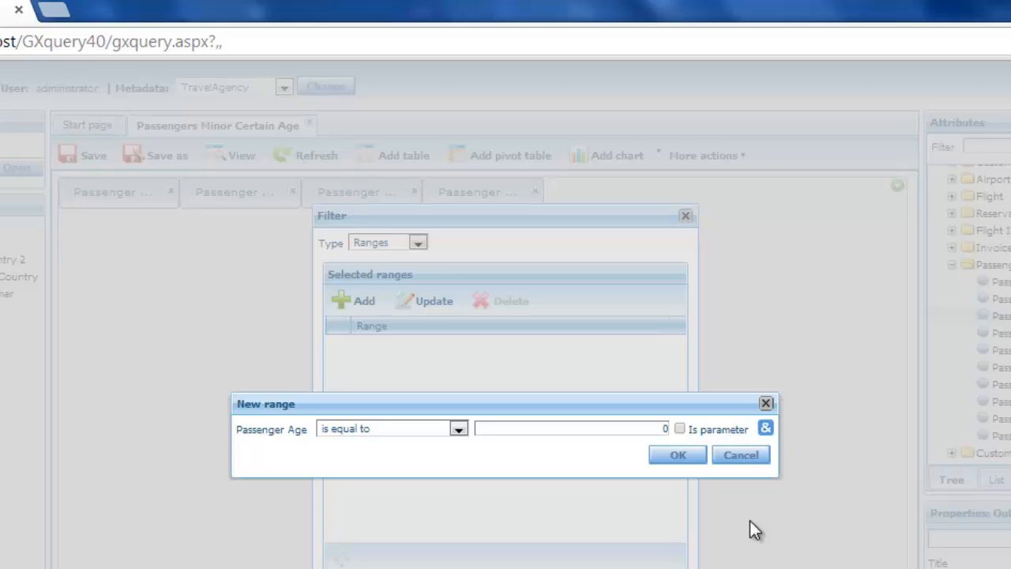
Step: Define the filter range so that Passenger Age is less than the PassengerAge parameter
click(459, 429)
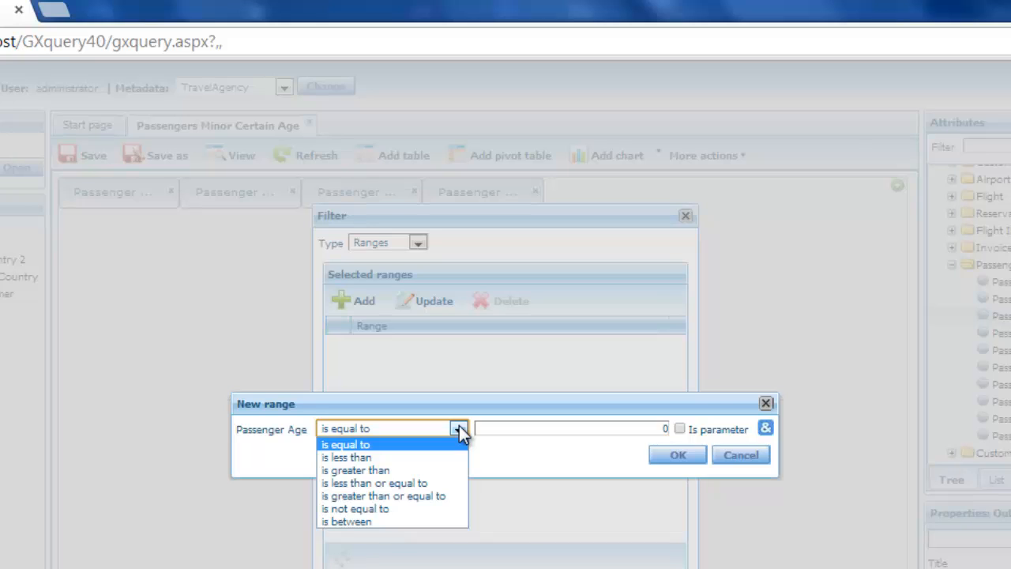
click(431, 457)
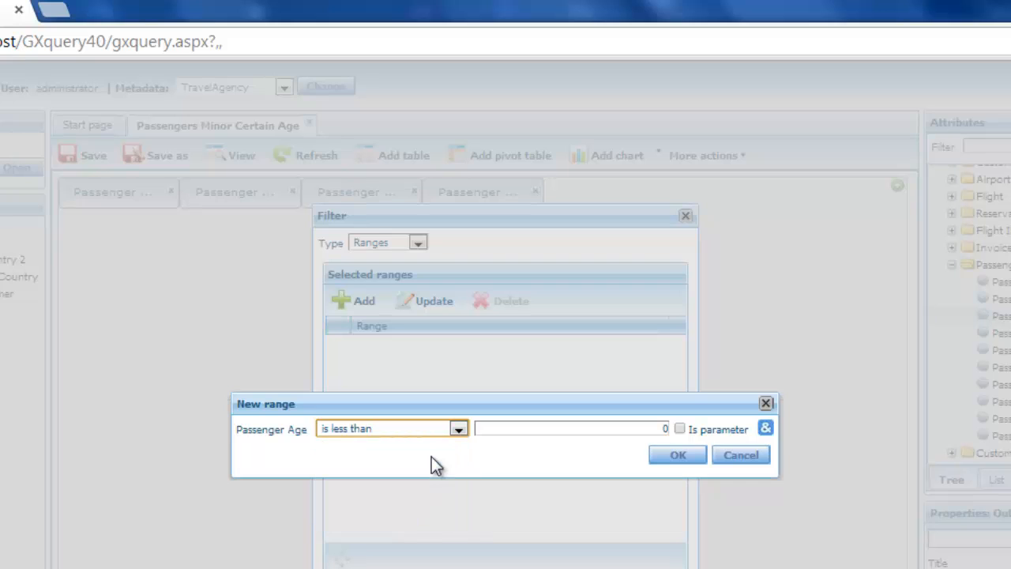
click(765, 430)
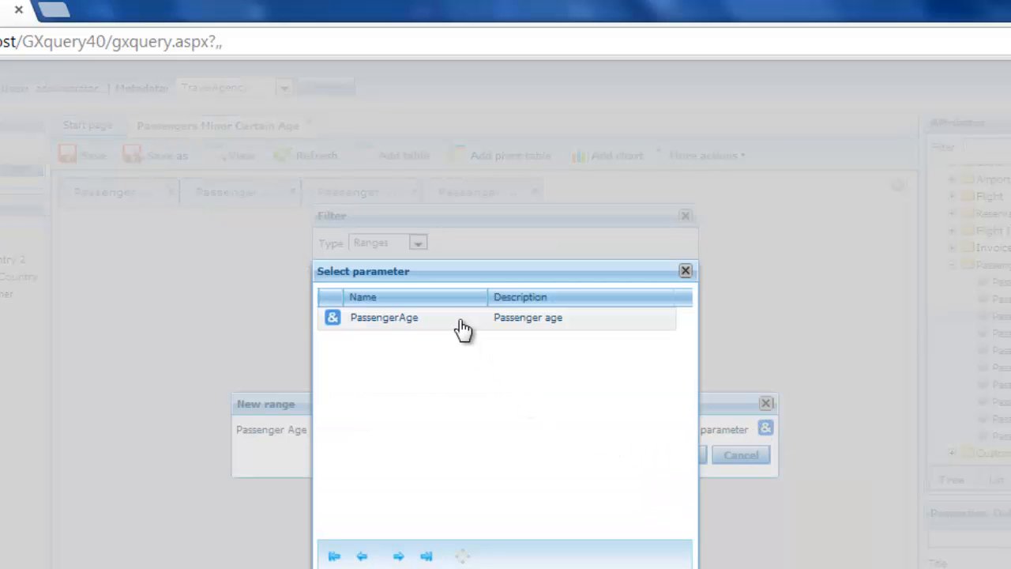
click(464, 306)
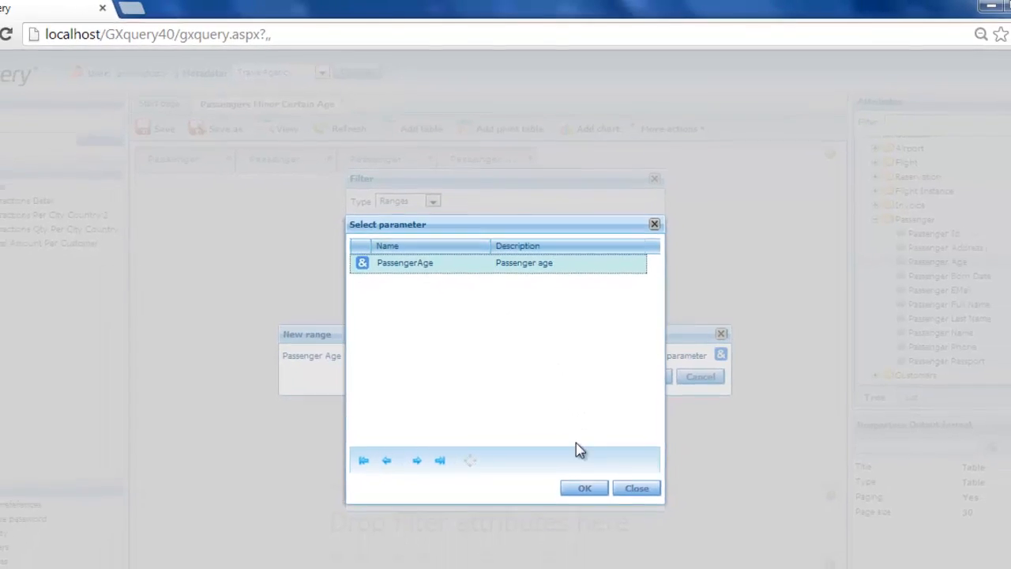
click(591, 554)
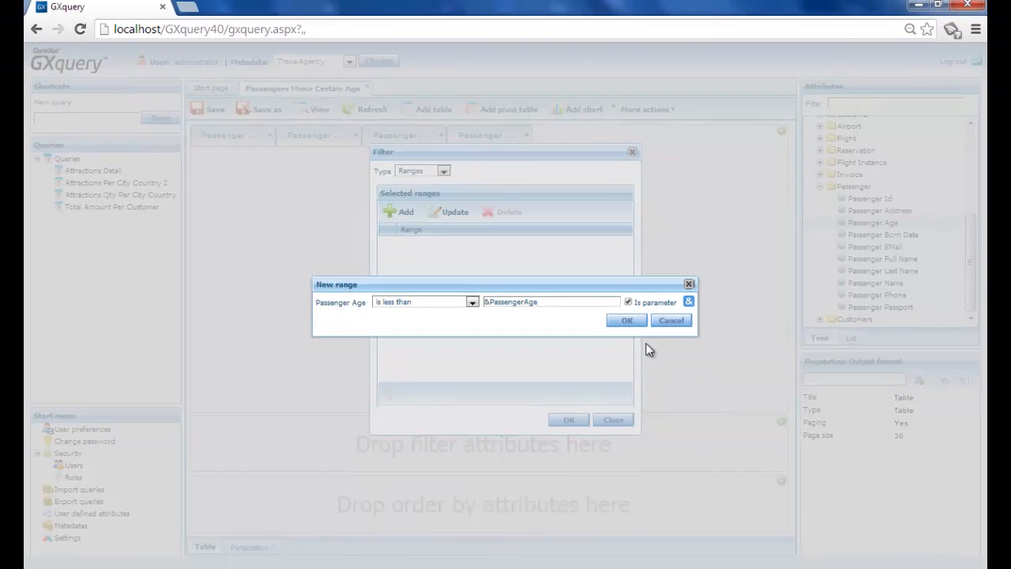
click(627, 321)
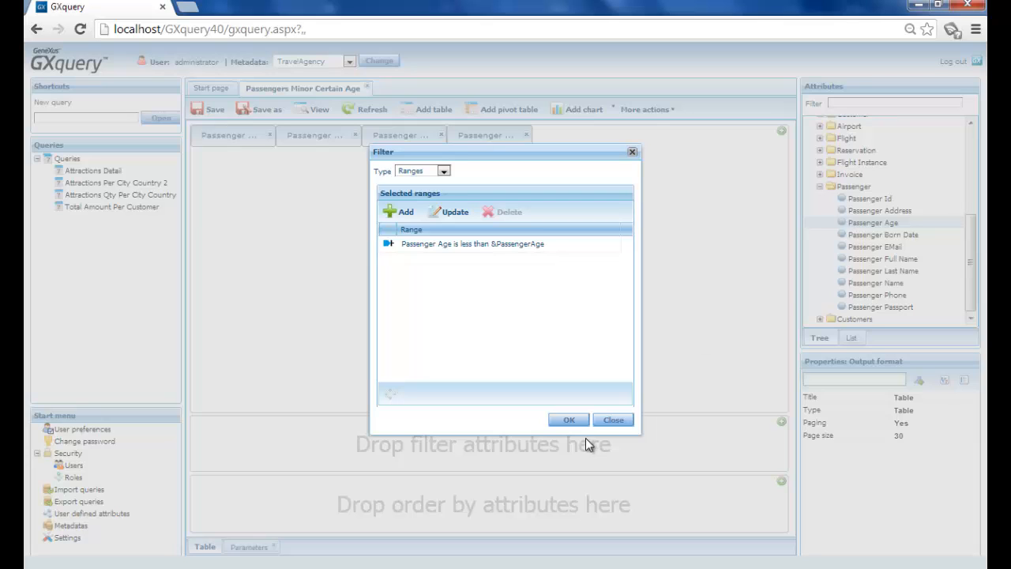
Step: Apply the Passenger Age range filter to the passengers table and view the query output
click(571, 421)
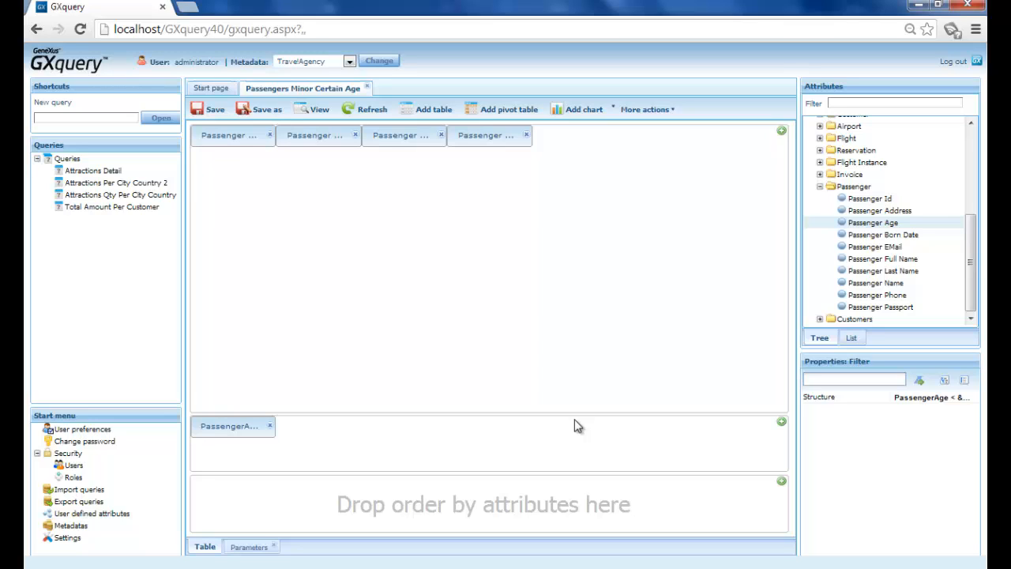
click(317, 111)
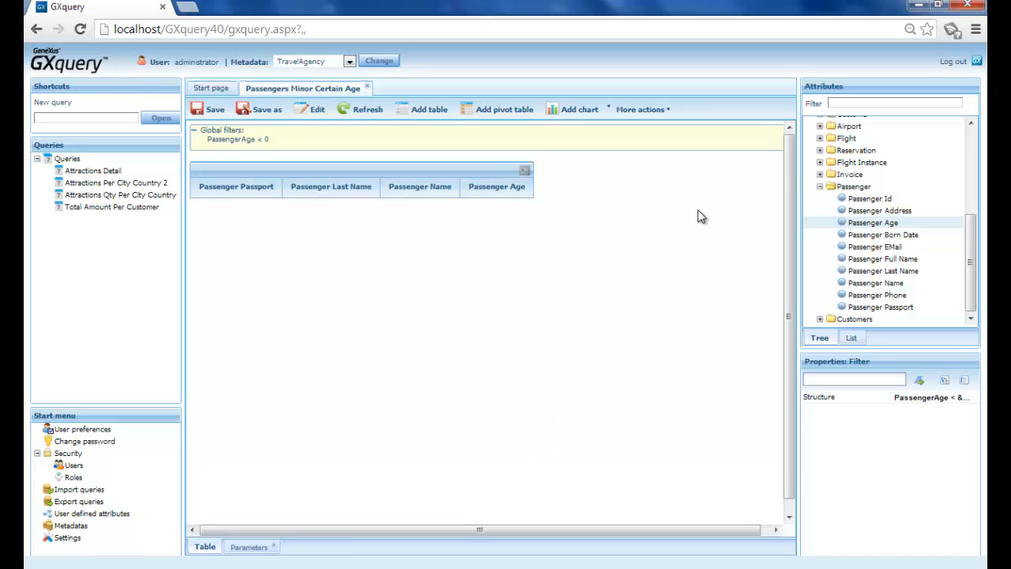
Step: Refresh the query output with the Passenger age parameter set to 40
click(360, 112)
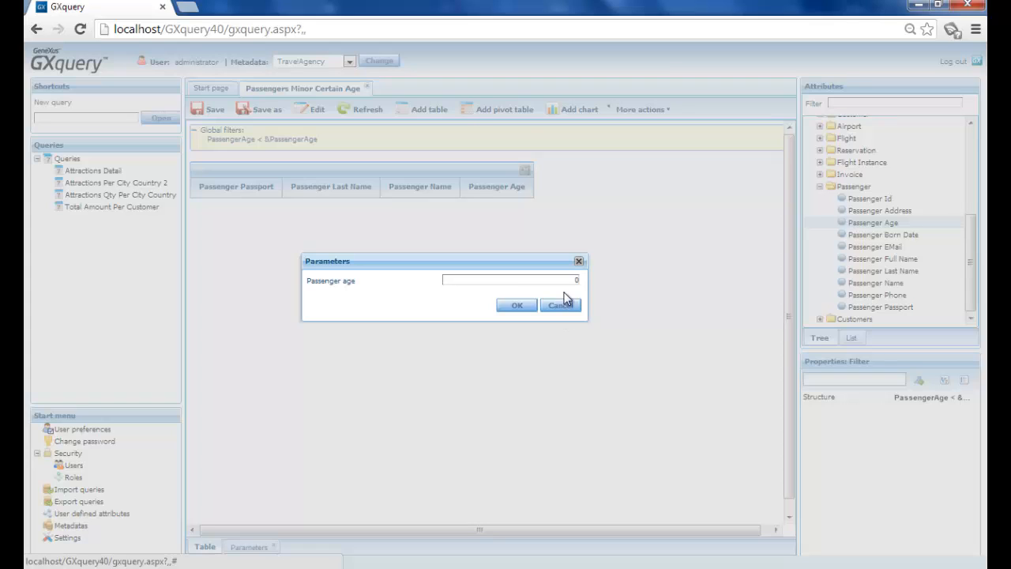
drag(567, 280, 589, 278)
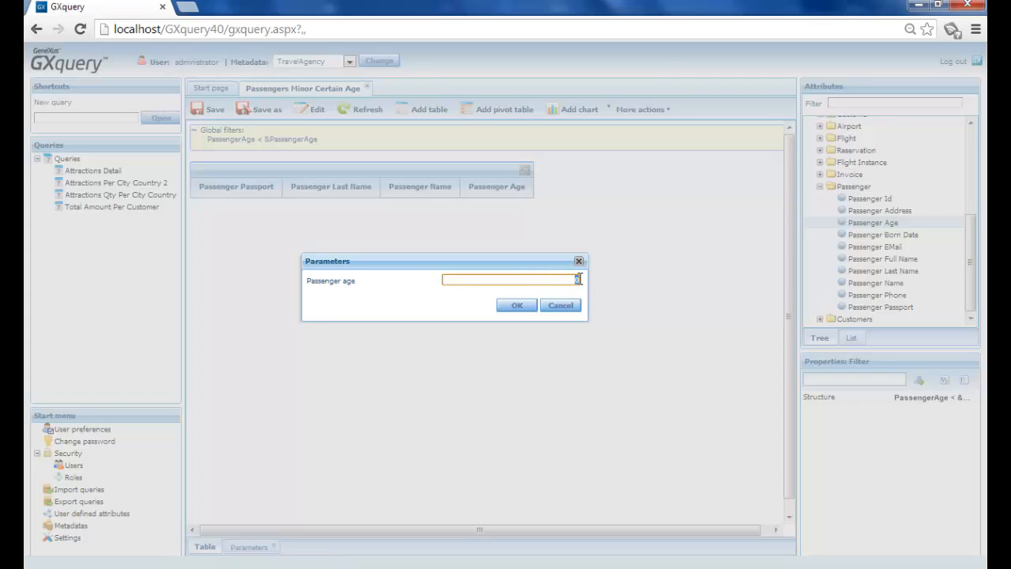
key(BackSpace)
text(40)
click(519, 308)
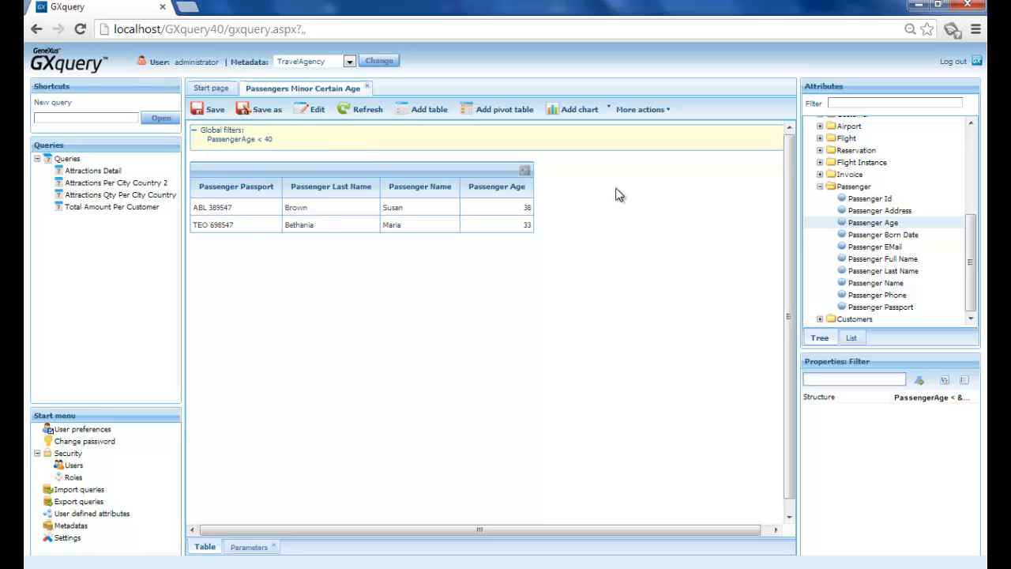
Step: Run the query again with a Passenger age parameter value of 55
click(374, 111)
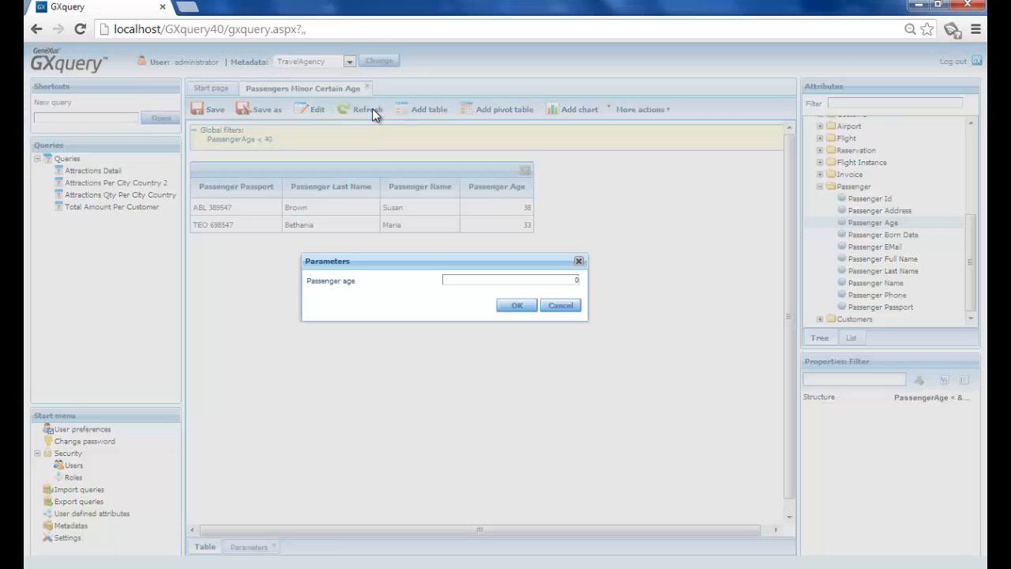
click(572, 281)
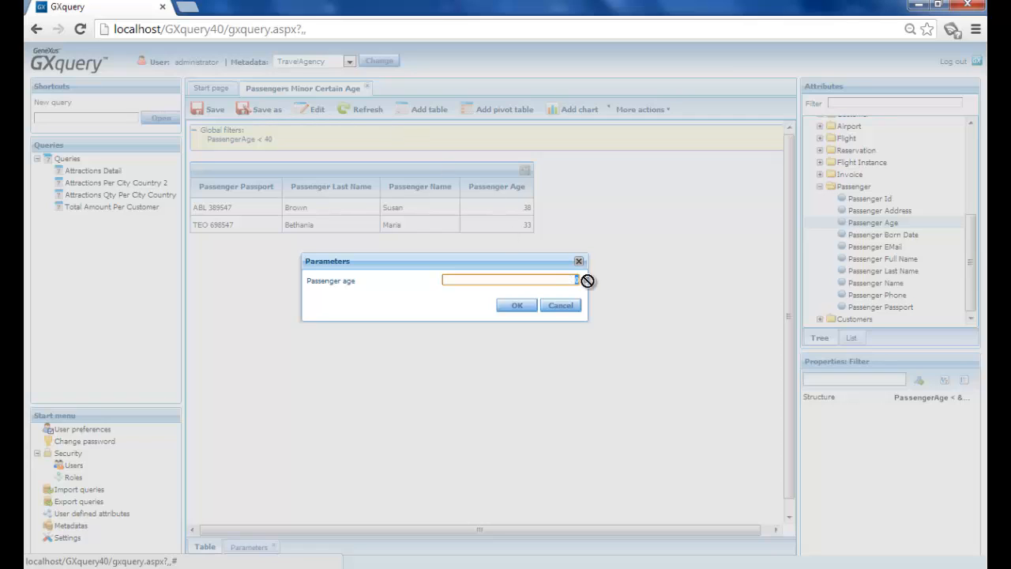
text(55)
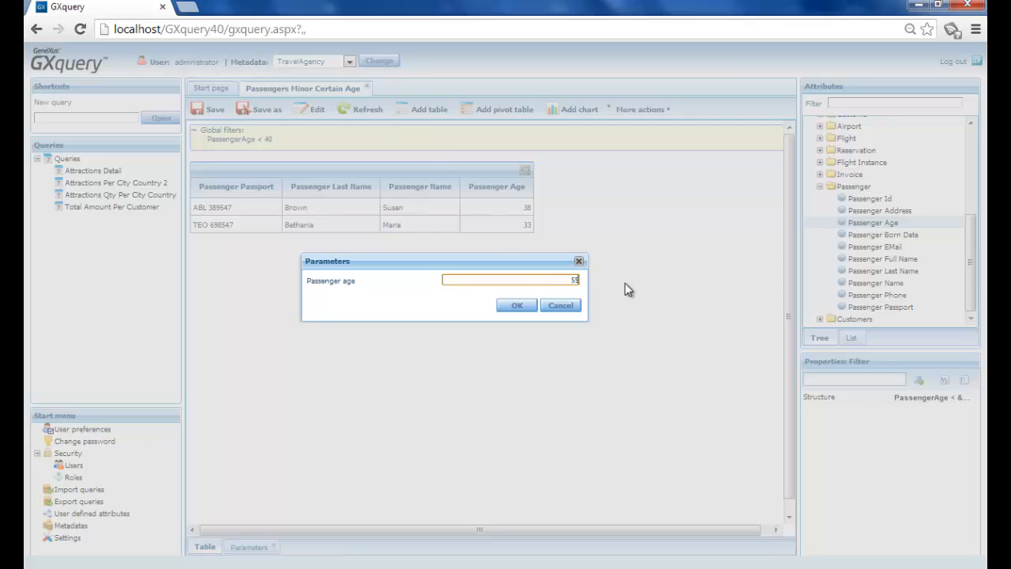
click(486, 313)
click(516, 305)
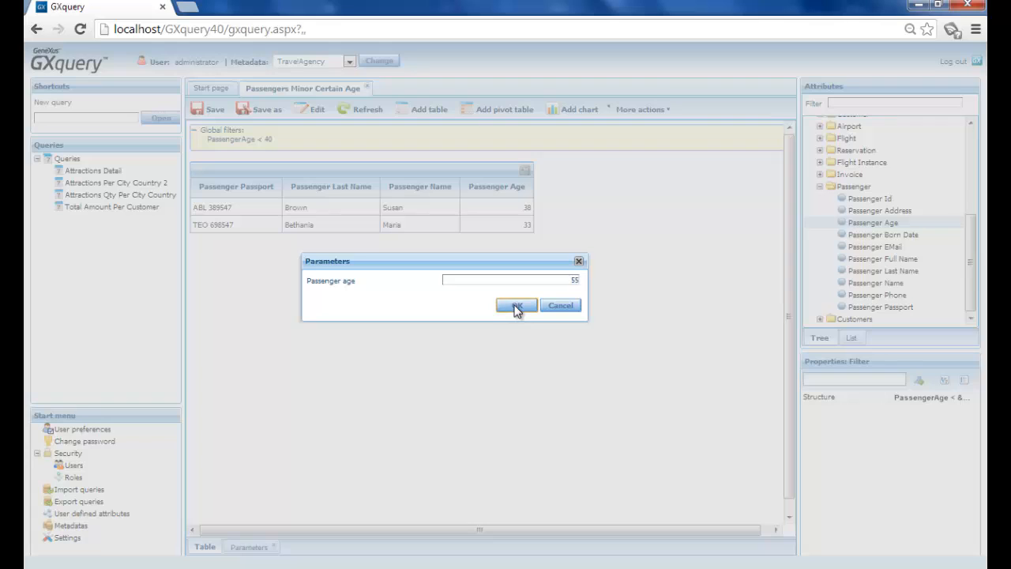